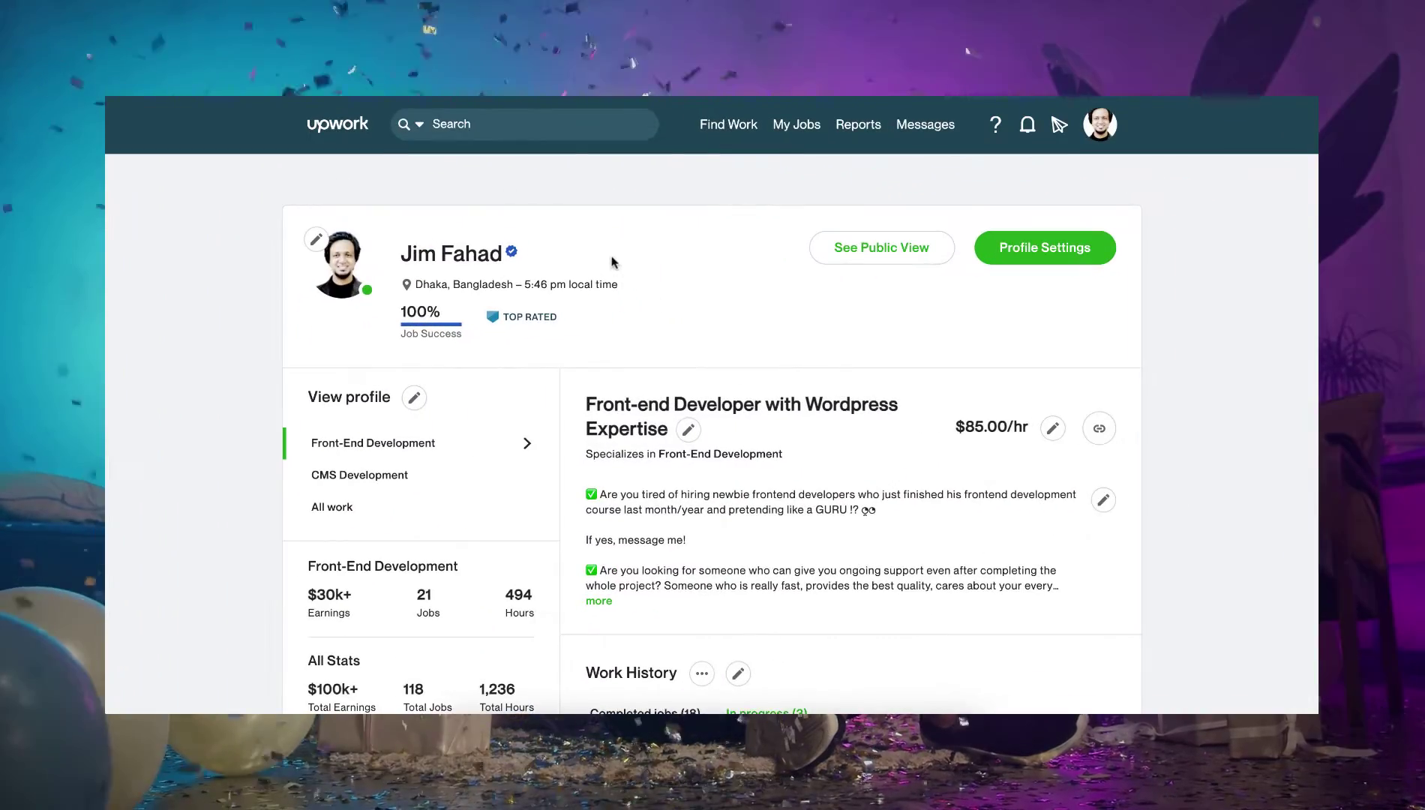
- Scroll the Bluehost portal and open the account avatar menu
scroll(1175, 509, down, 3)
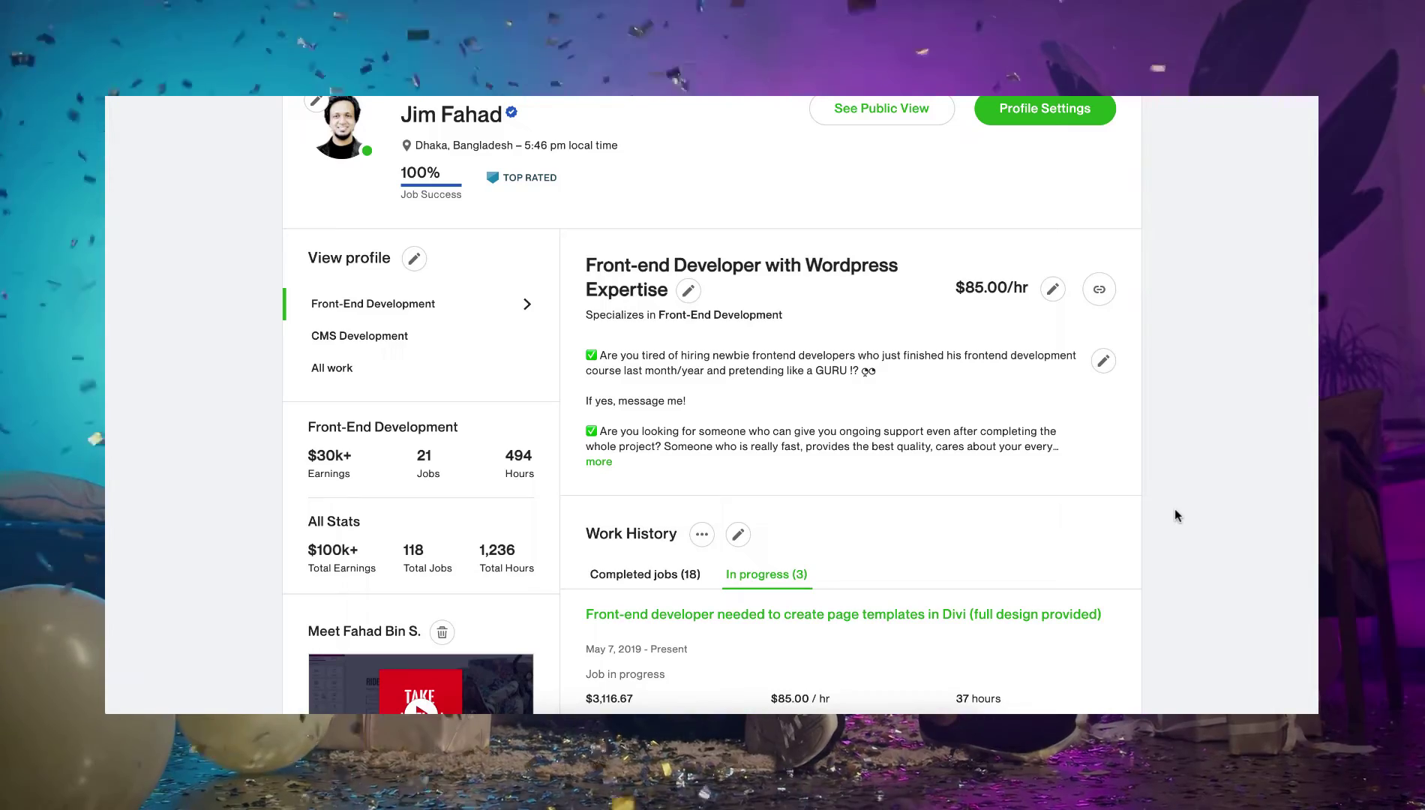
scroll(1174, 508, down, 2)
scroll(1174, 515, down, 2)
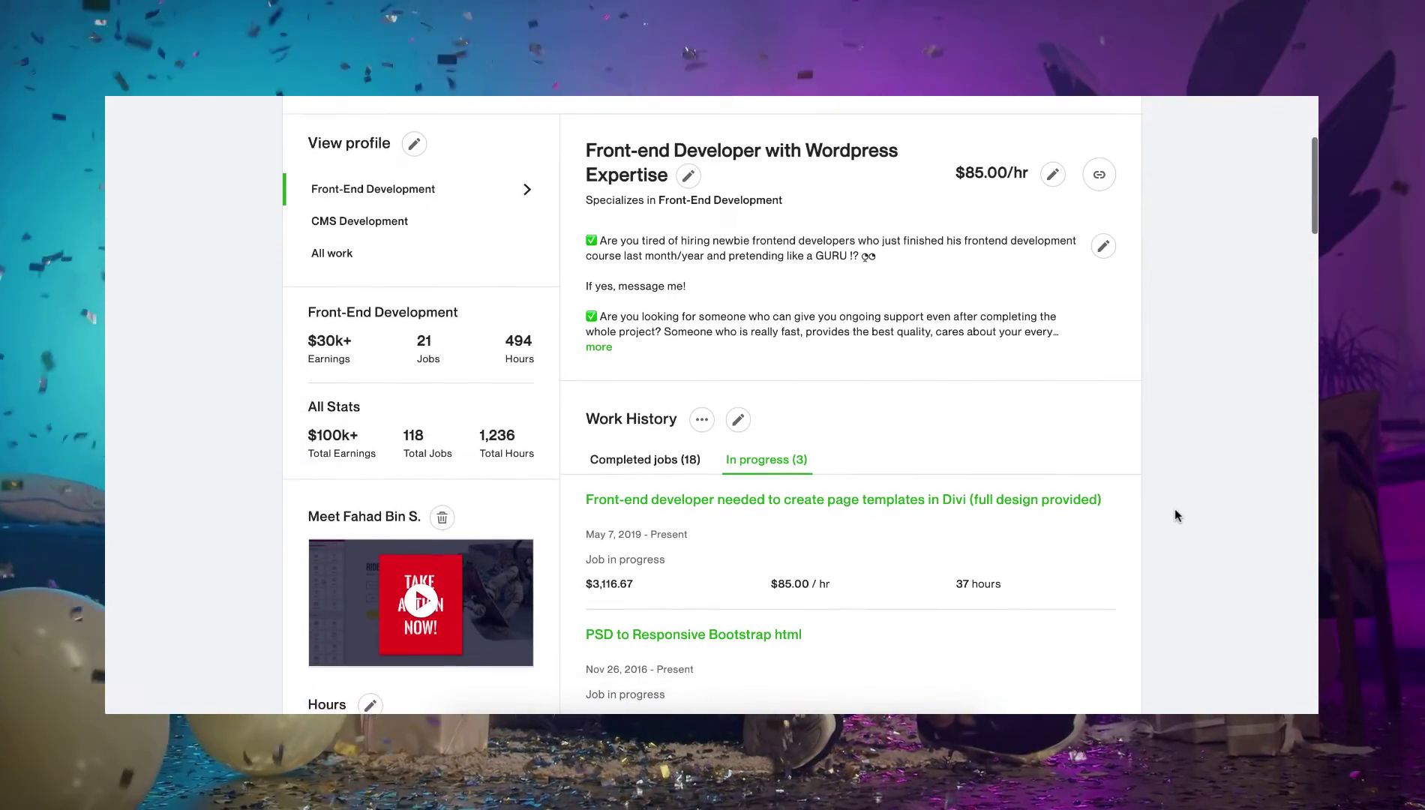
scroll(1174, 510, down, 3)
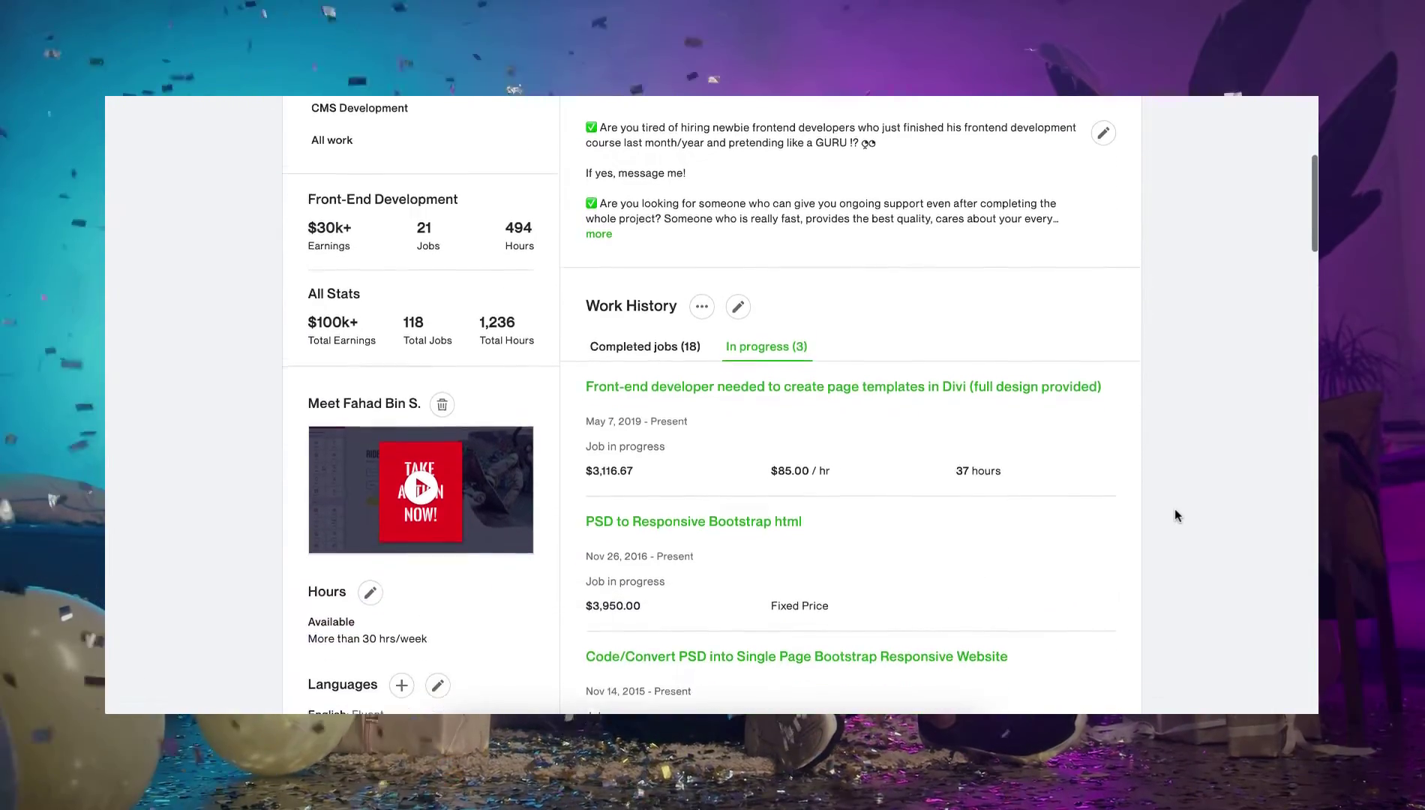
scroll(1174, 509, down, 10)
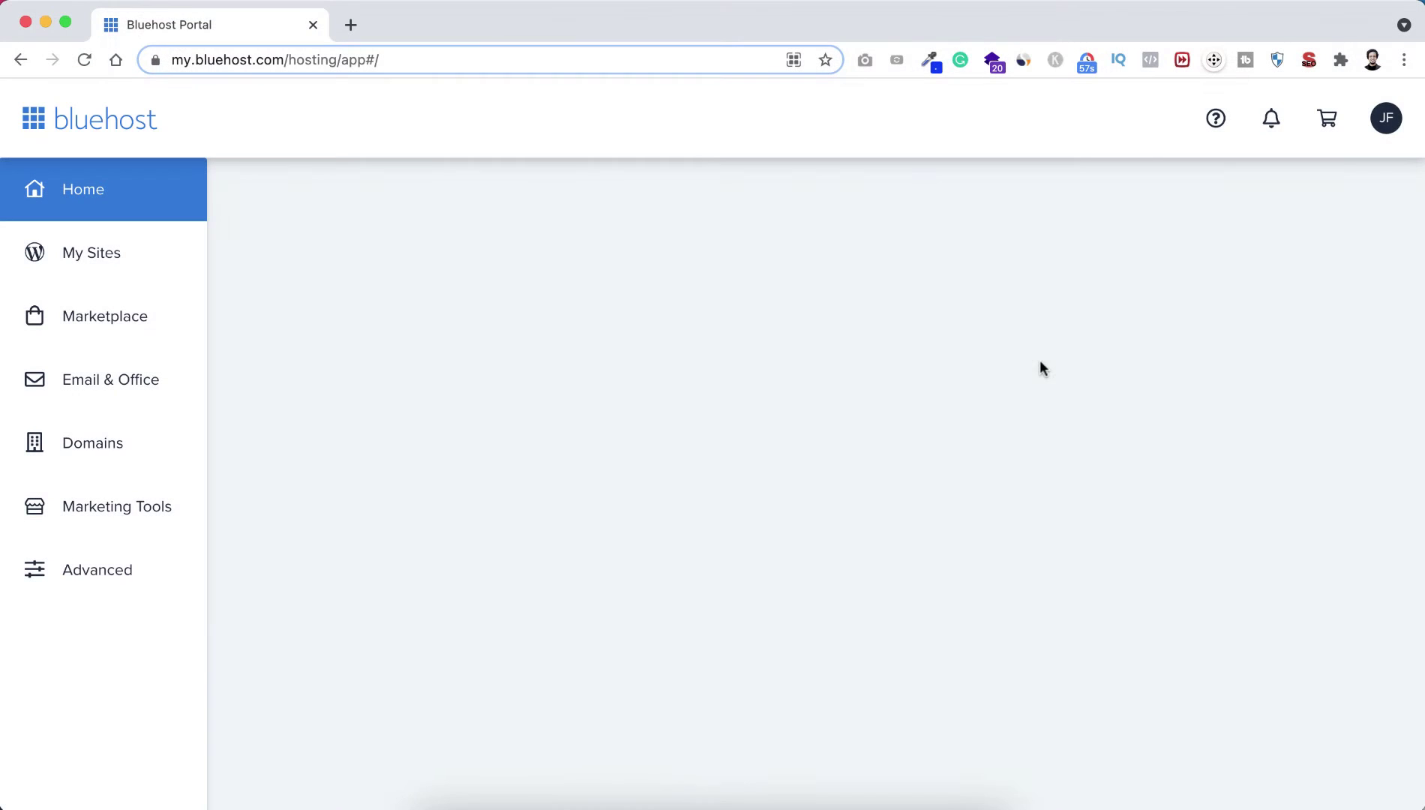
click(1386, 118)
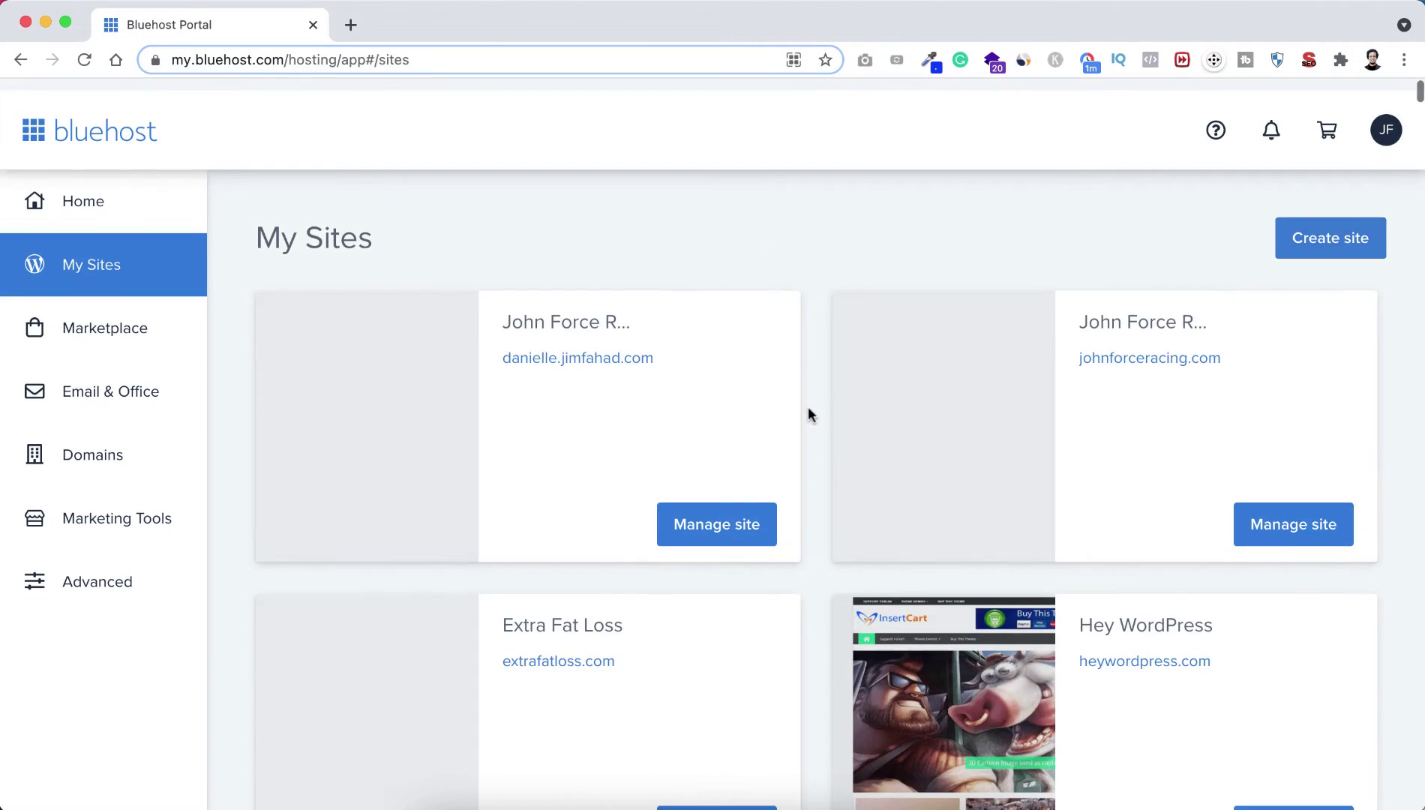
- Scroll through the existing WordPress site cards on the My Sites page
scroll(815, 397, down, 8)
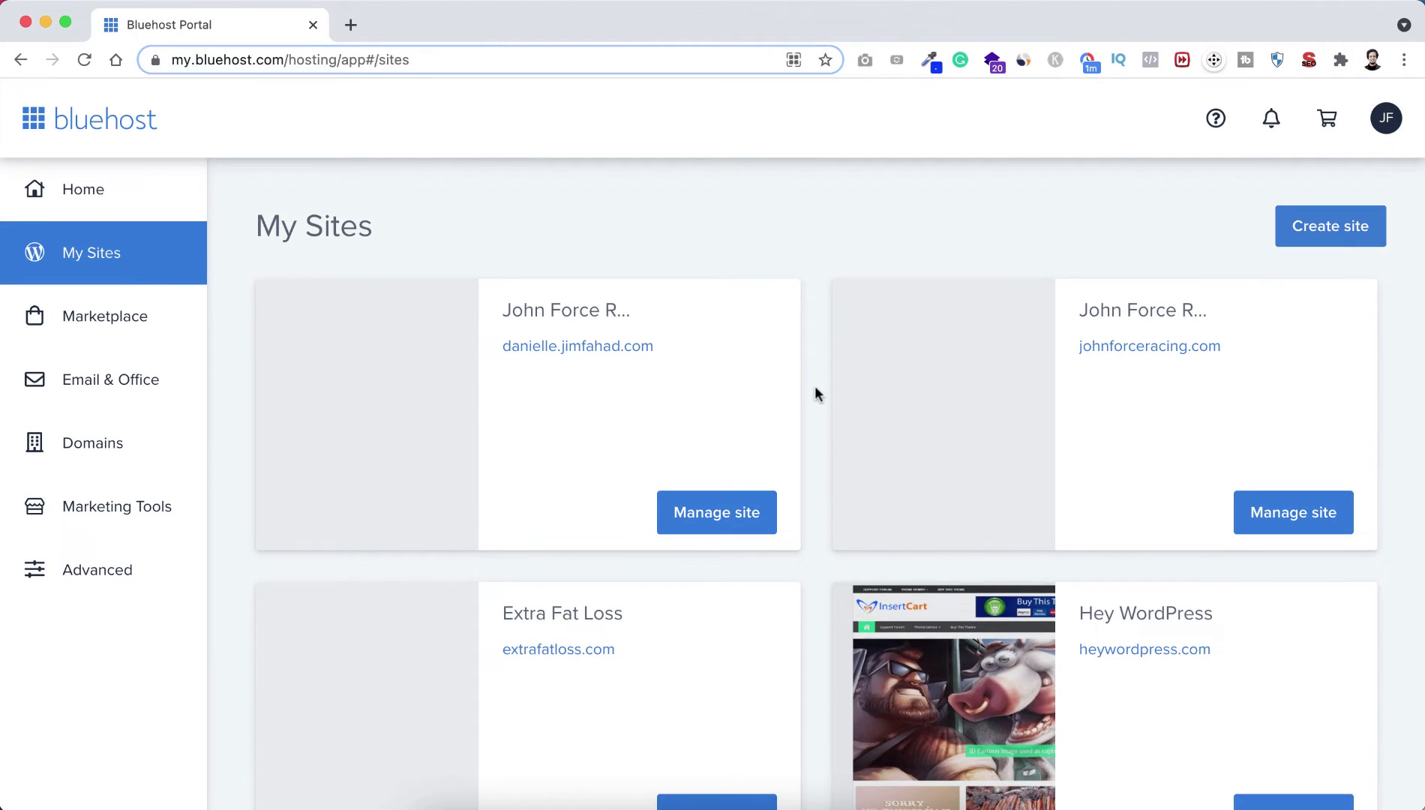
scroll(817, 406, down, 18)
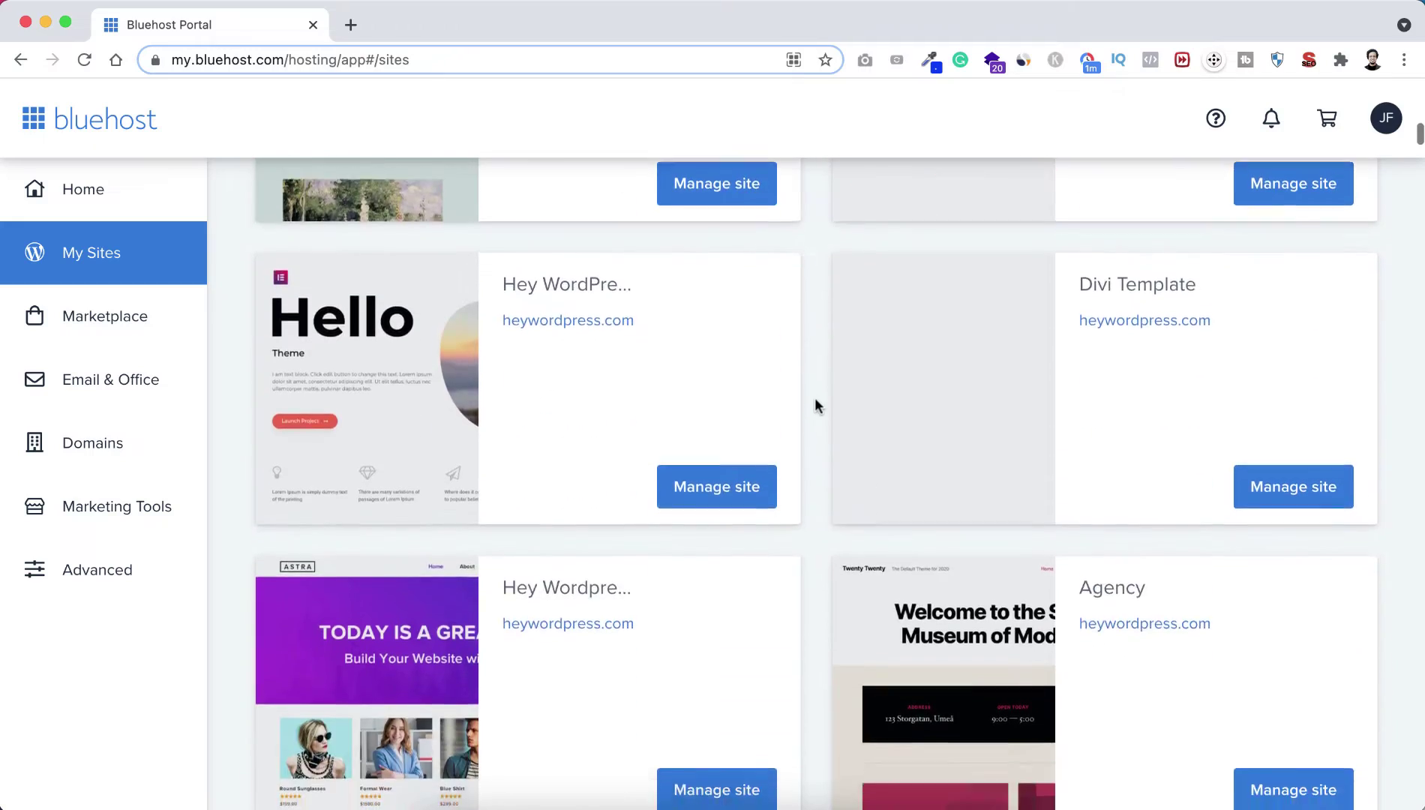
scroll(815, 399, down, 18)
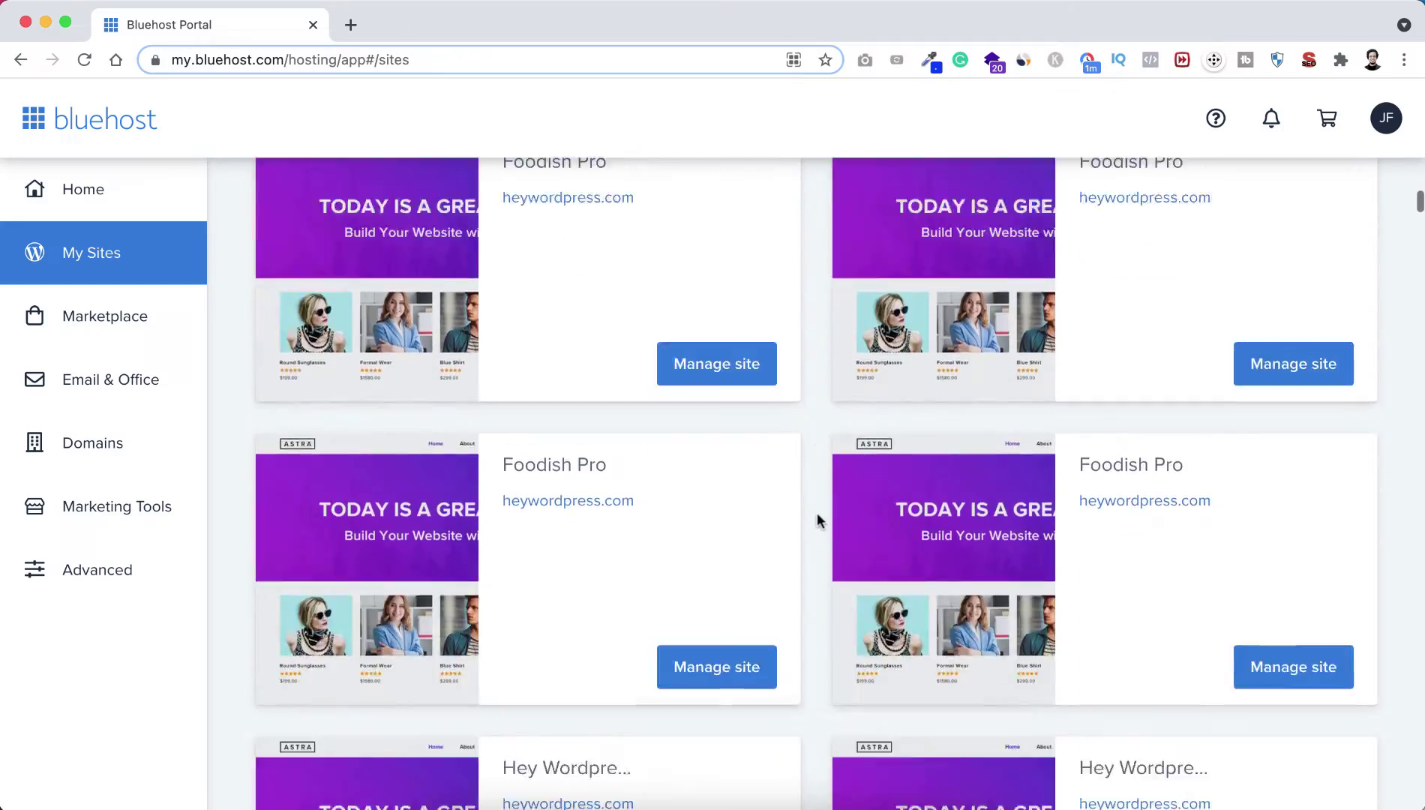
scroll(818, 516, down, 18)
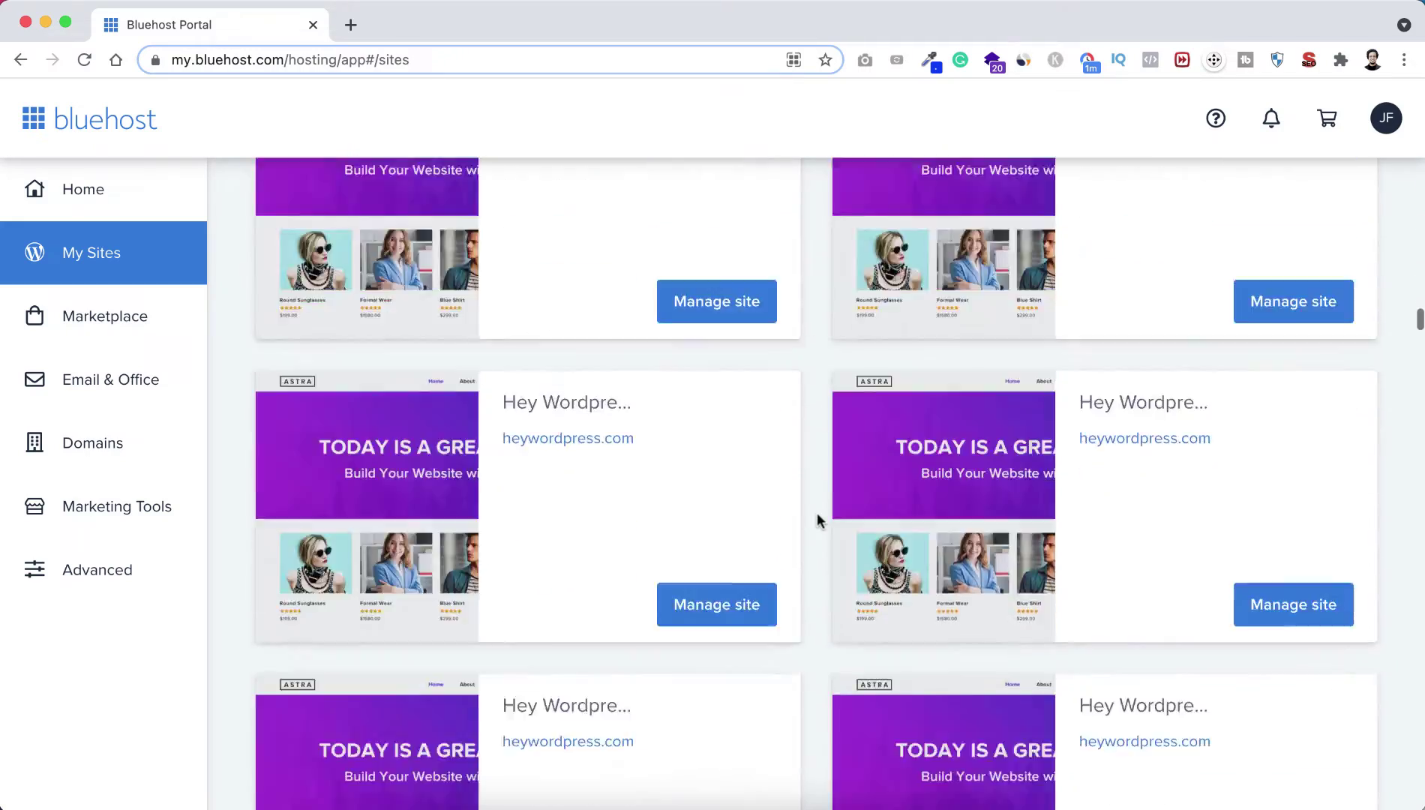
scroll(818, 520, down, 18)
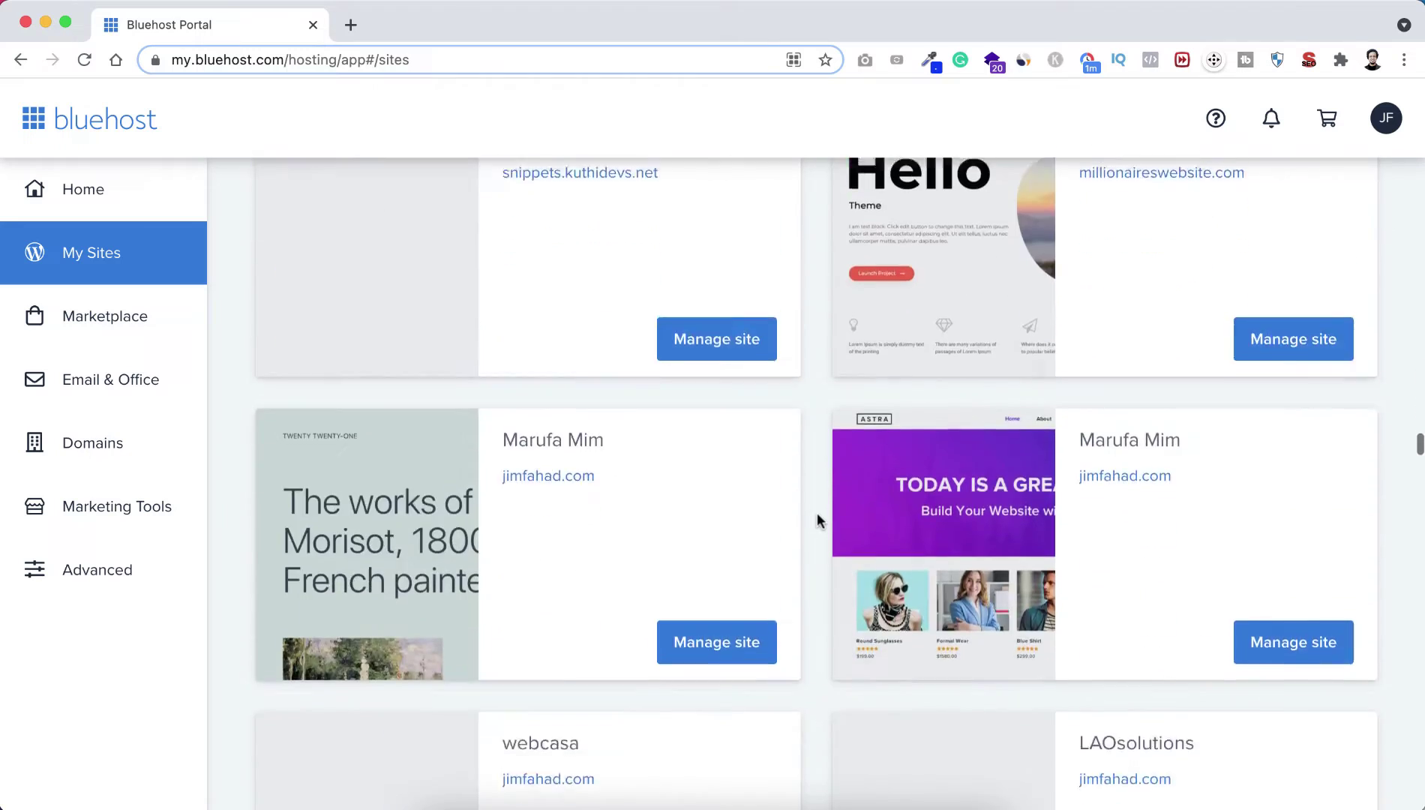
scroll(817, 521, down, 18)
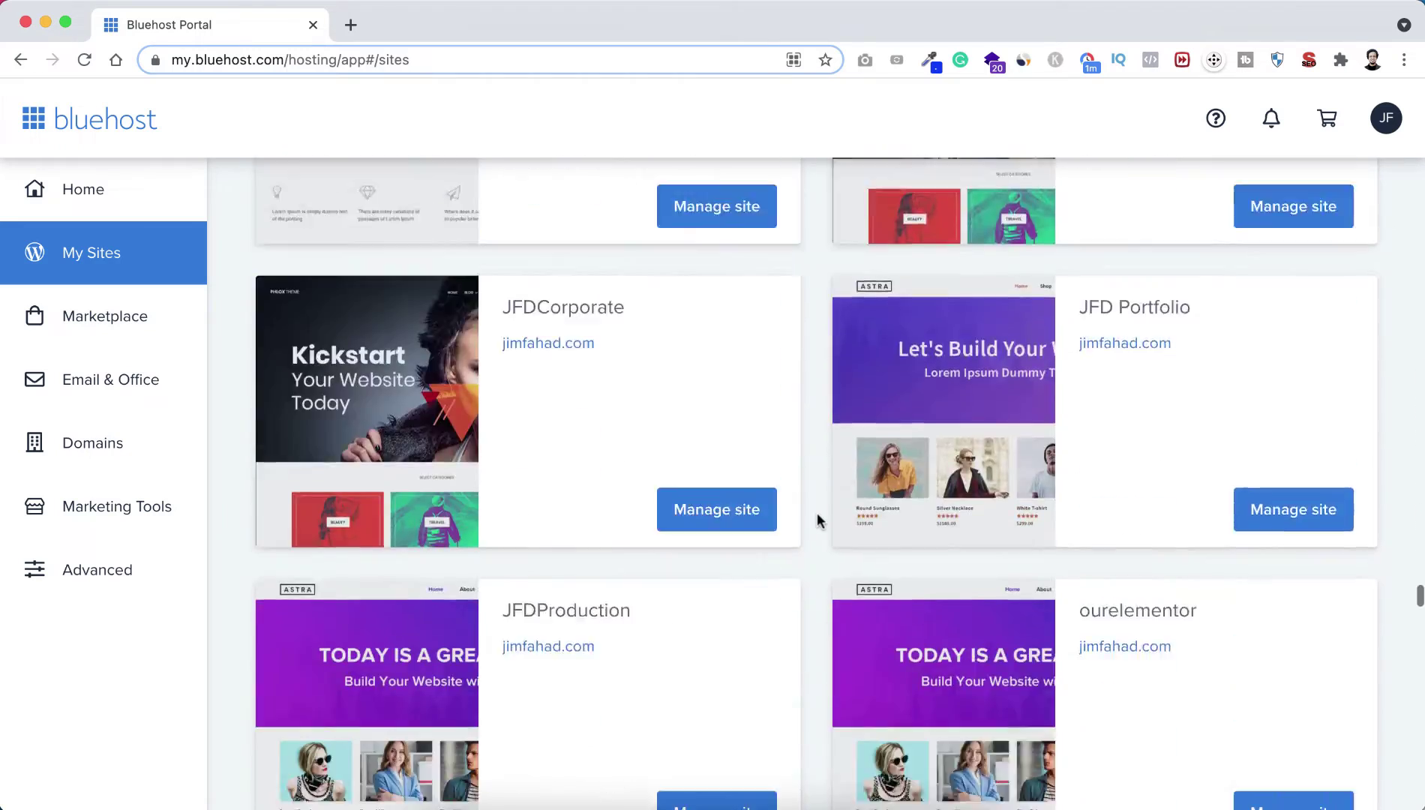
scroll(817, 520, down, 18)
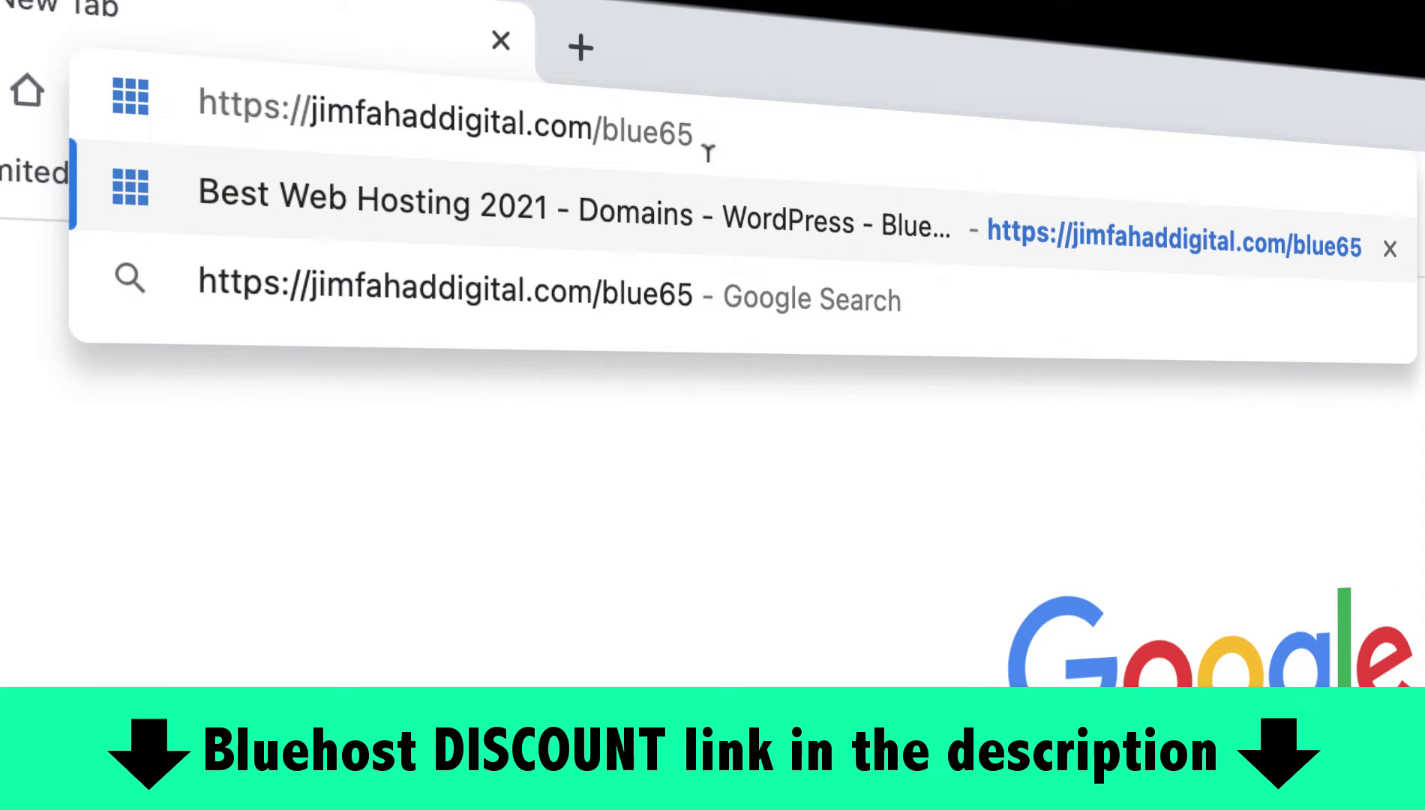
- Load the blue65 Bluehost discount referral link in Chrome
key(Return)
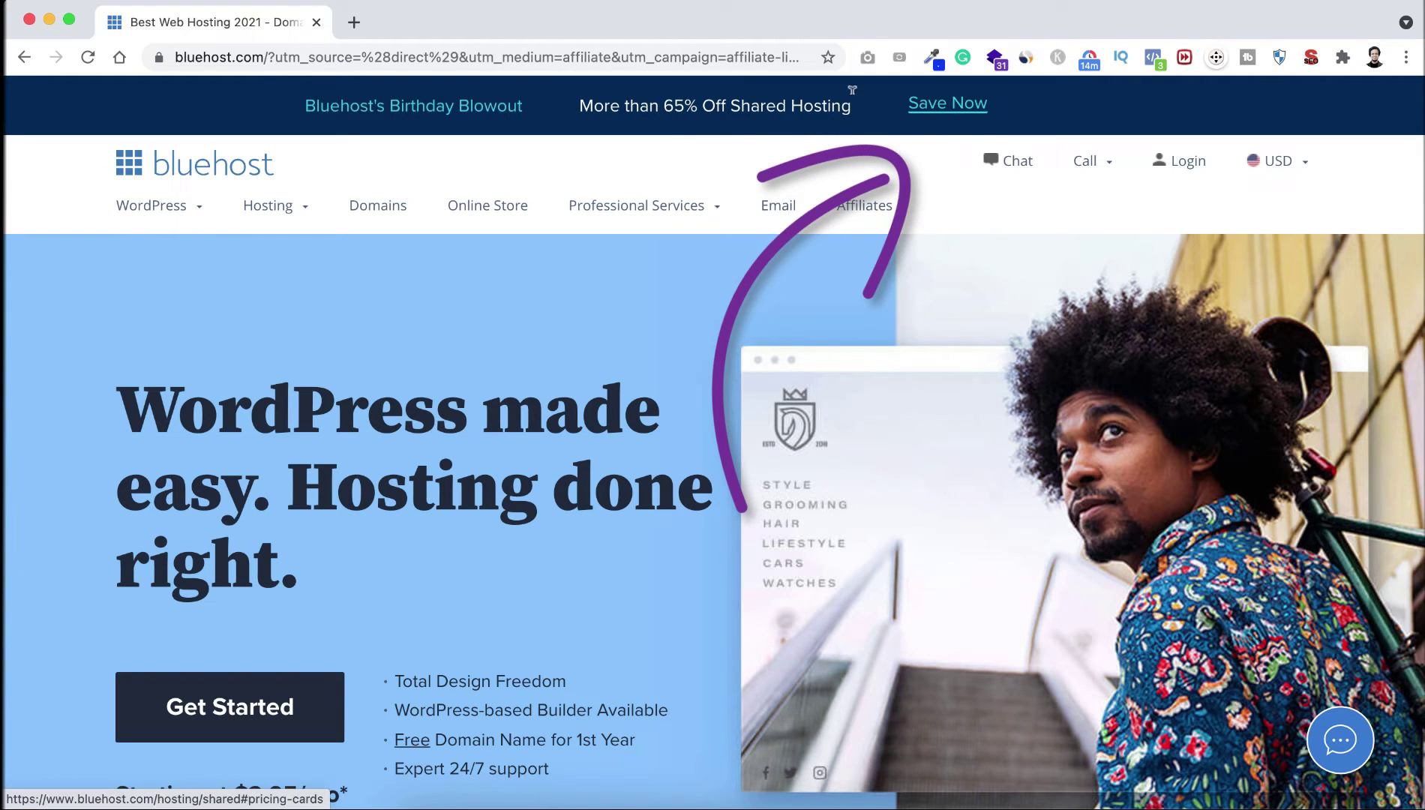
- Open Save Now and compare the Basic, Plus, Choice Plus and Pro plan prices
click(926, 108)
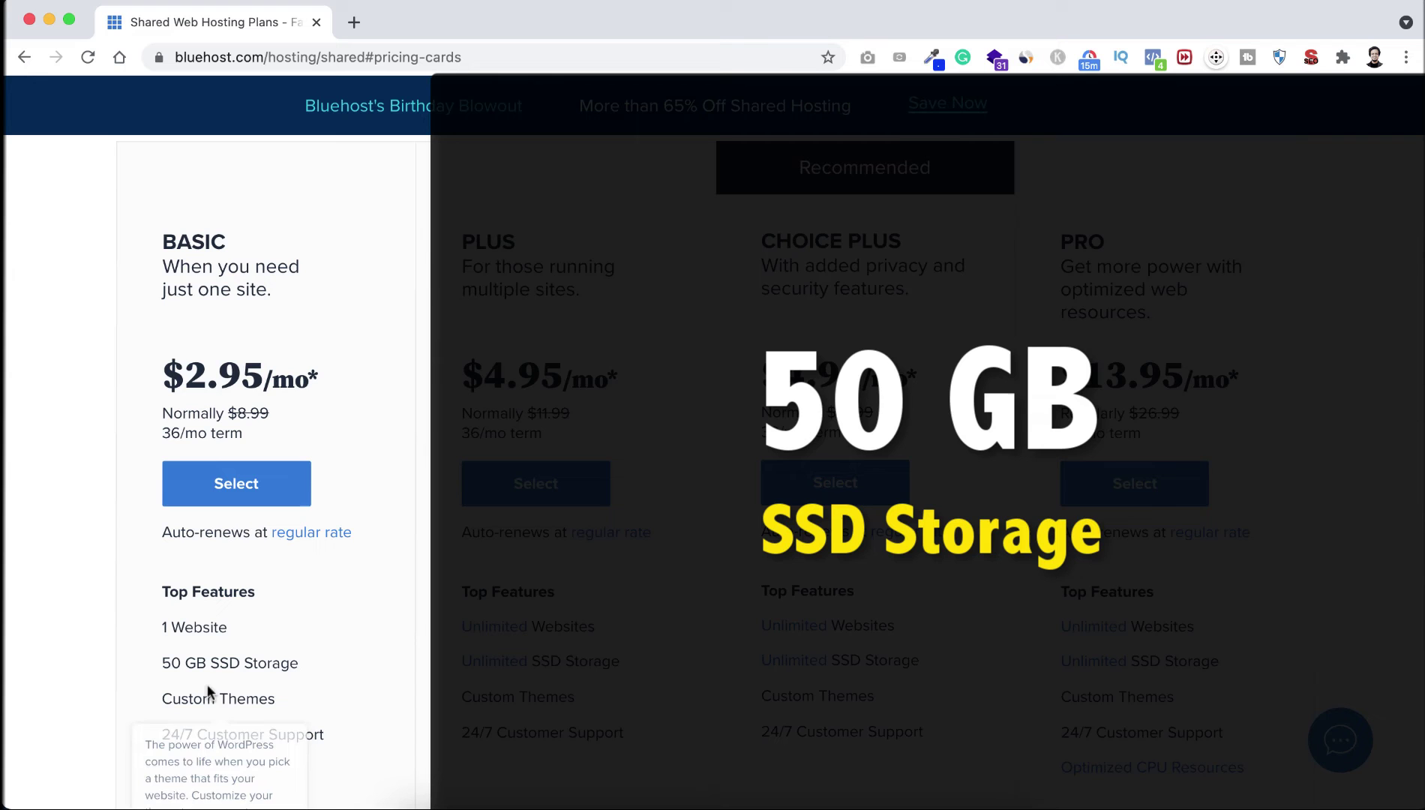
scroll(185, 721, down, 1)
scroll(177, 720, down, 4)
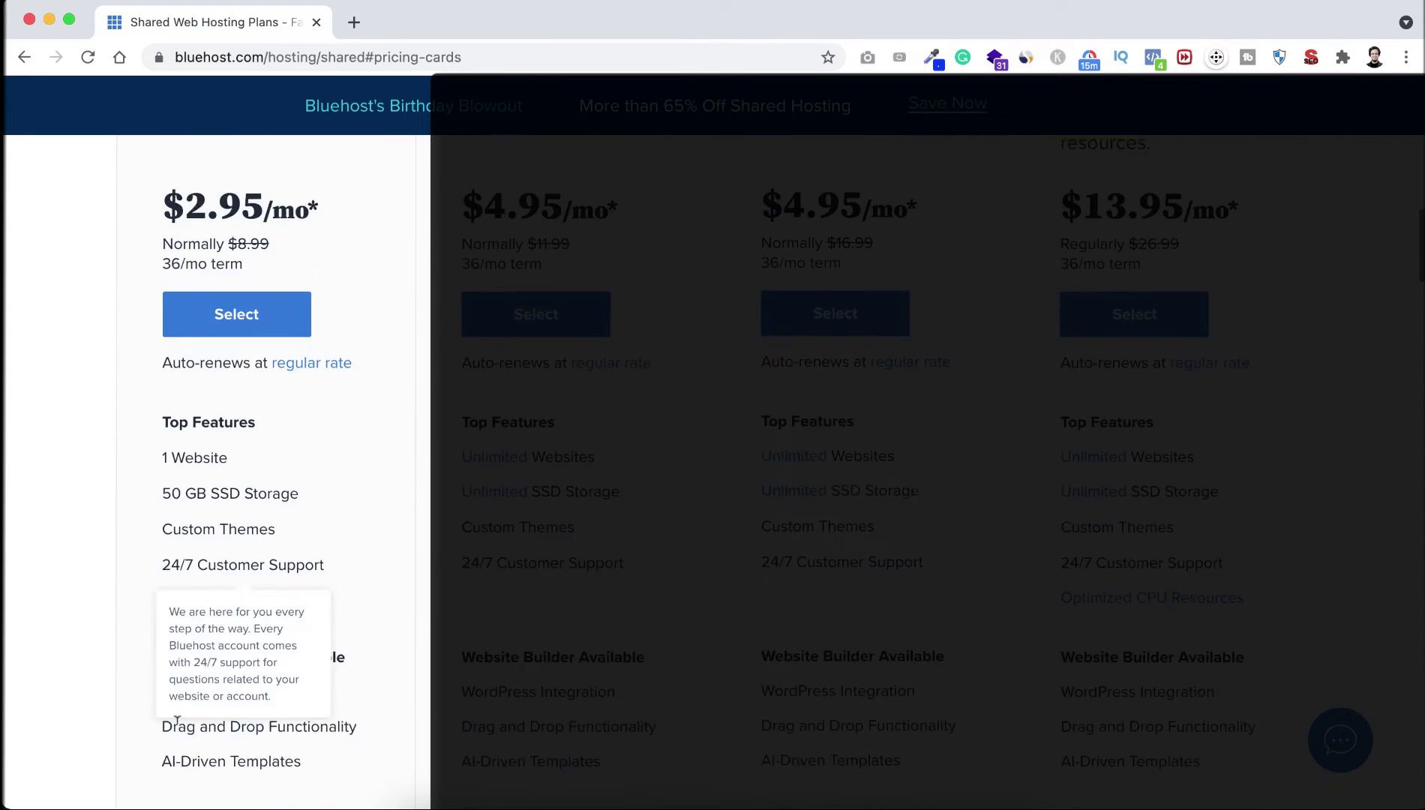
scroll(177, 720, up, 5)
scroll(177, 720, up, 2)
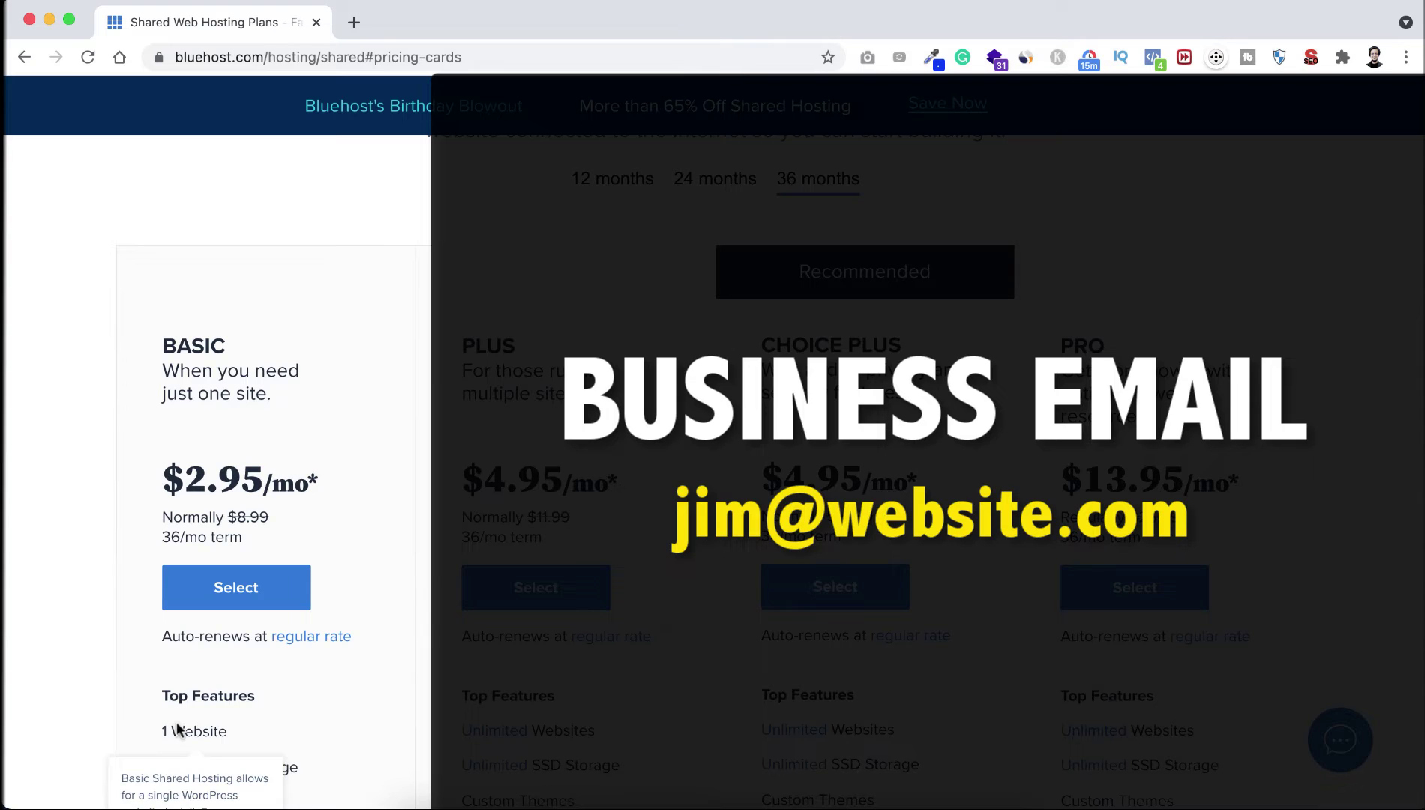
scroll(176, 724, down, 4)
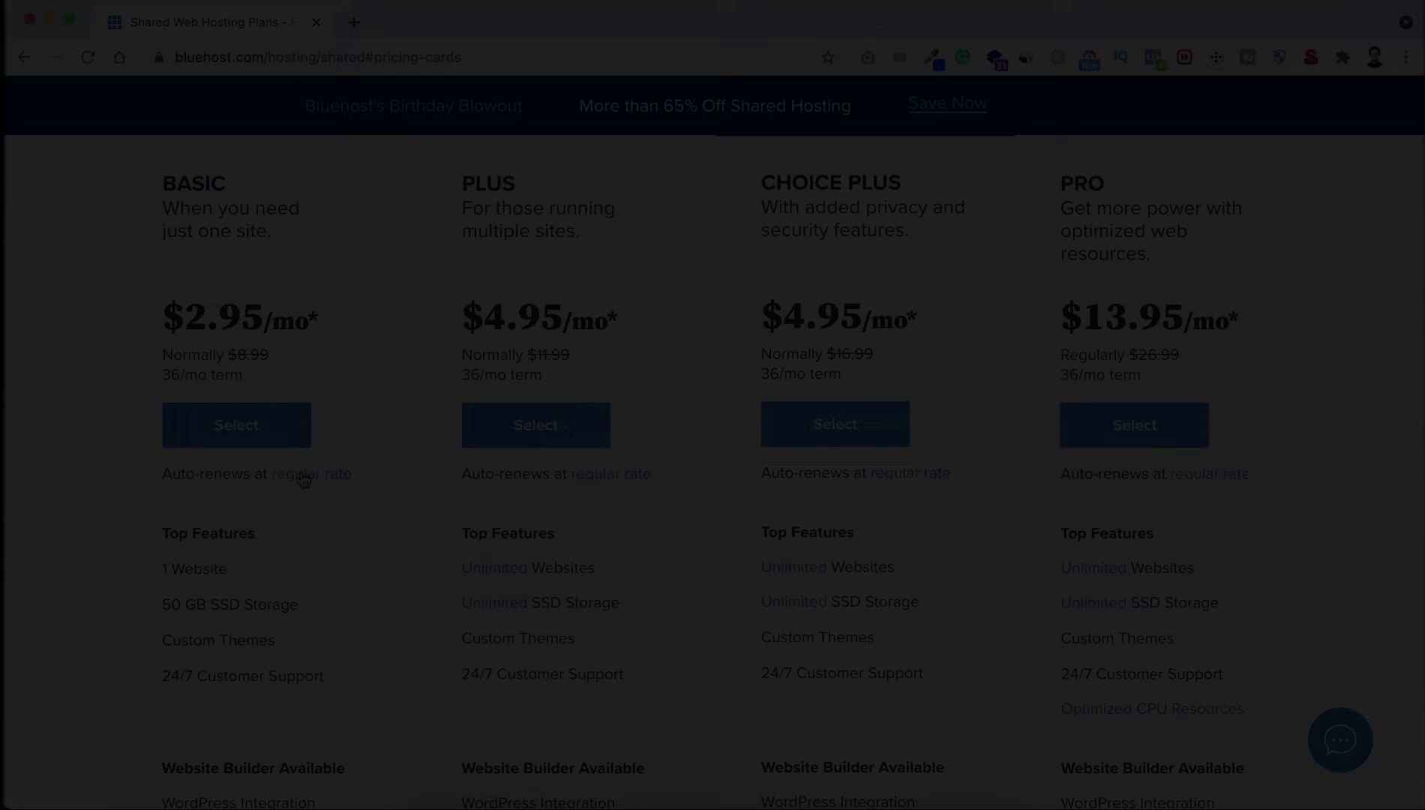
scroll(305, 506, down, 1)
scroll(305, 506, up, 1)
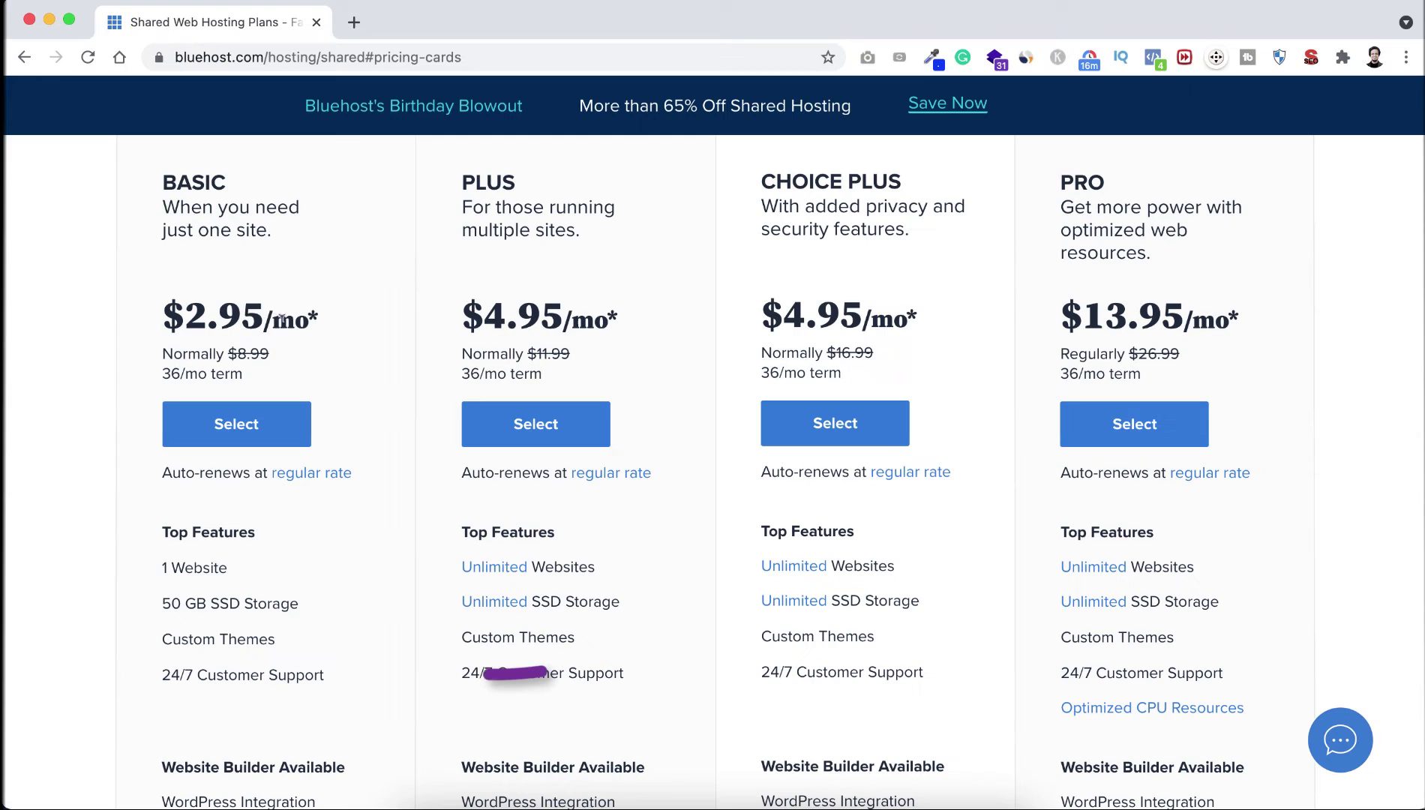
- Choose the Basic plan and enter a previously used domain name, keeping the .com extension
click(250, 426)
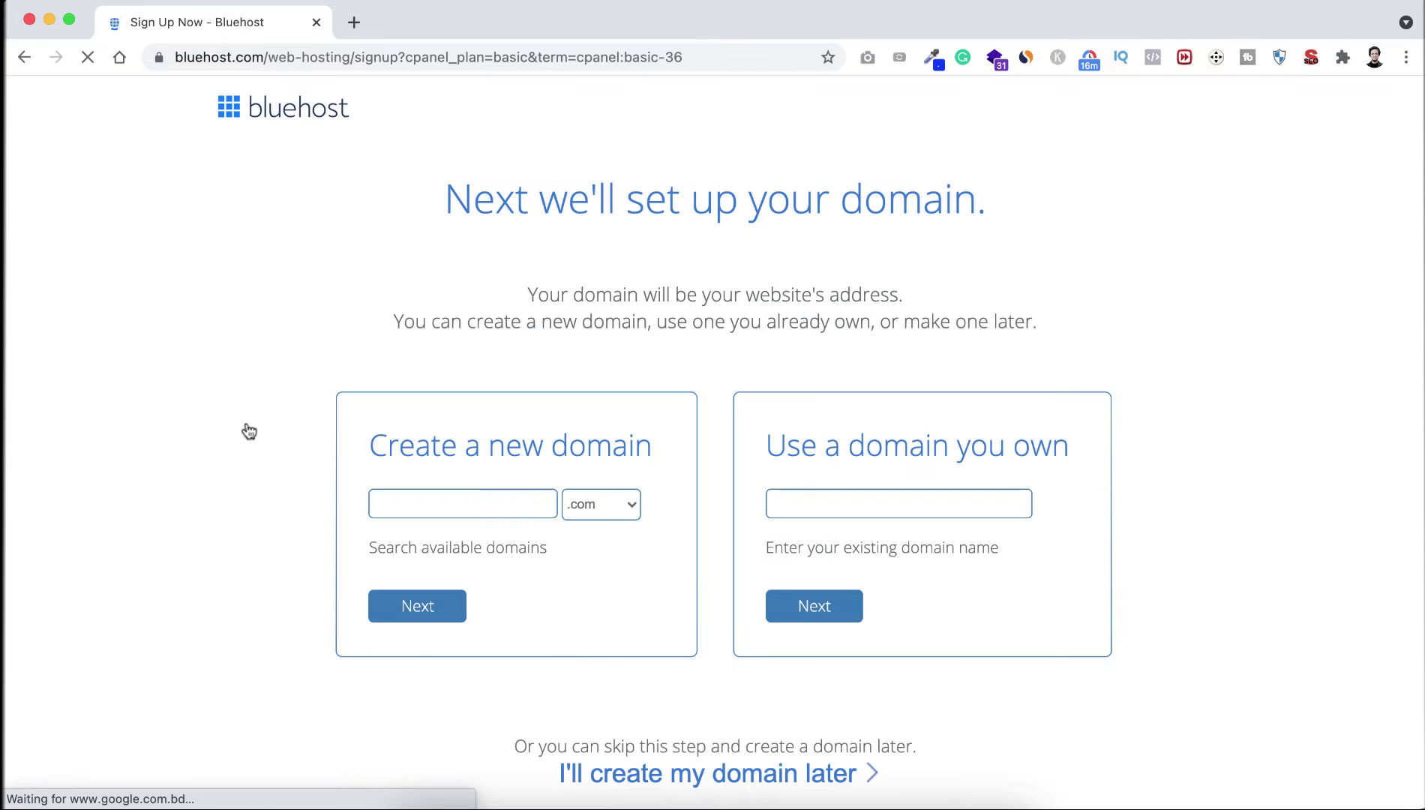
scroll(249, 430, down, 2)
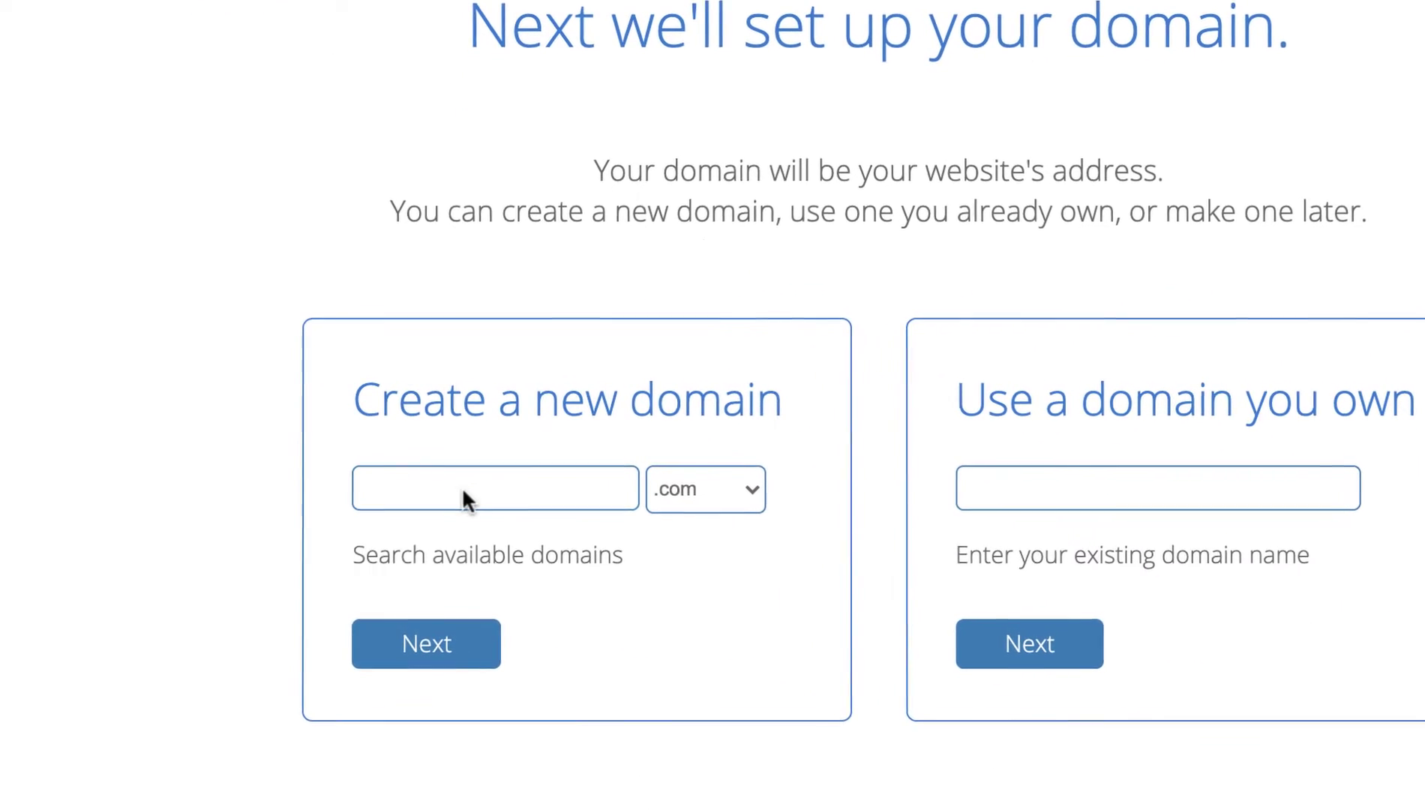
click(463, 491)
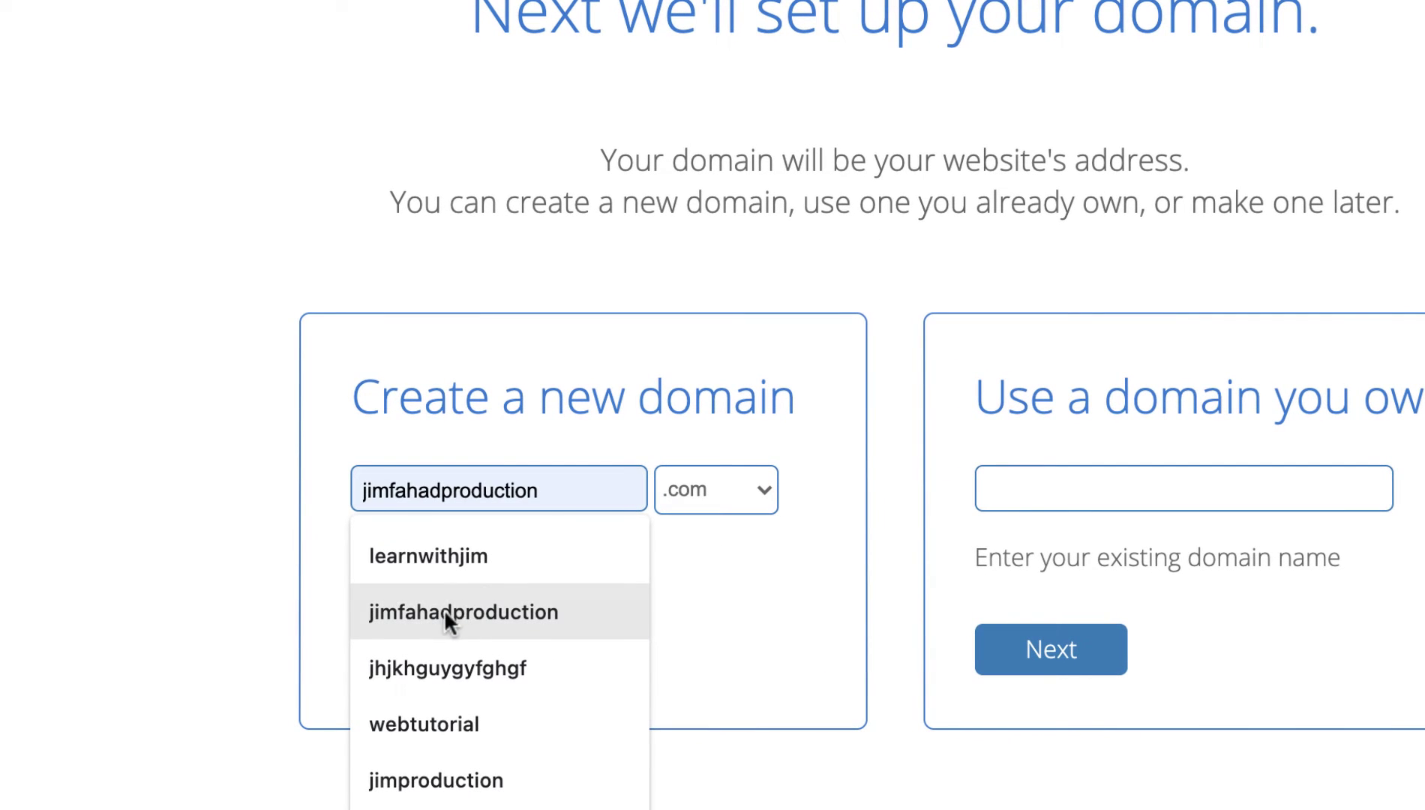
click(463, 611)
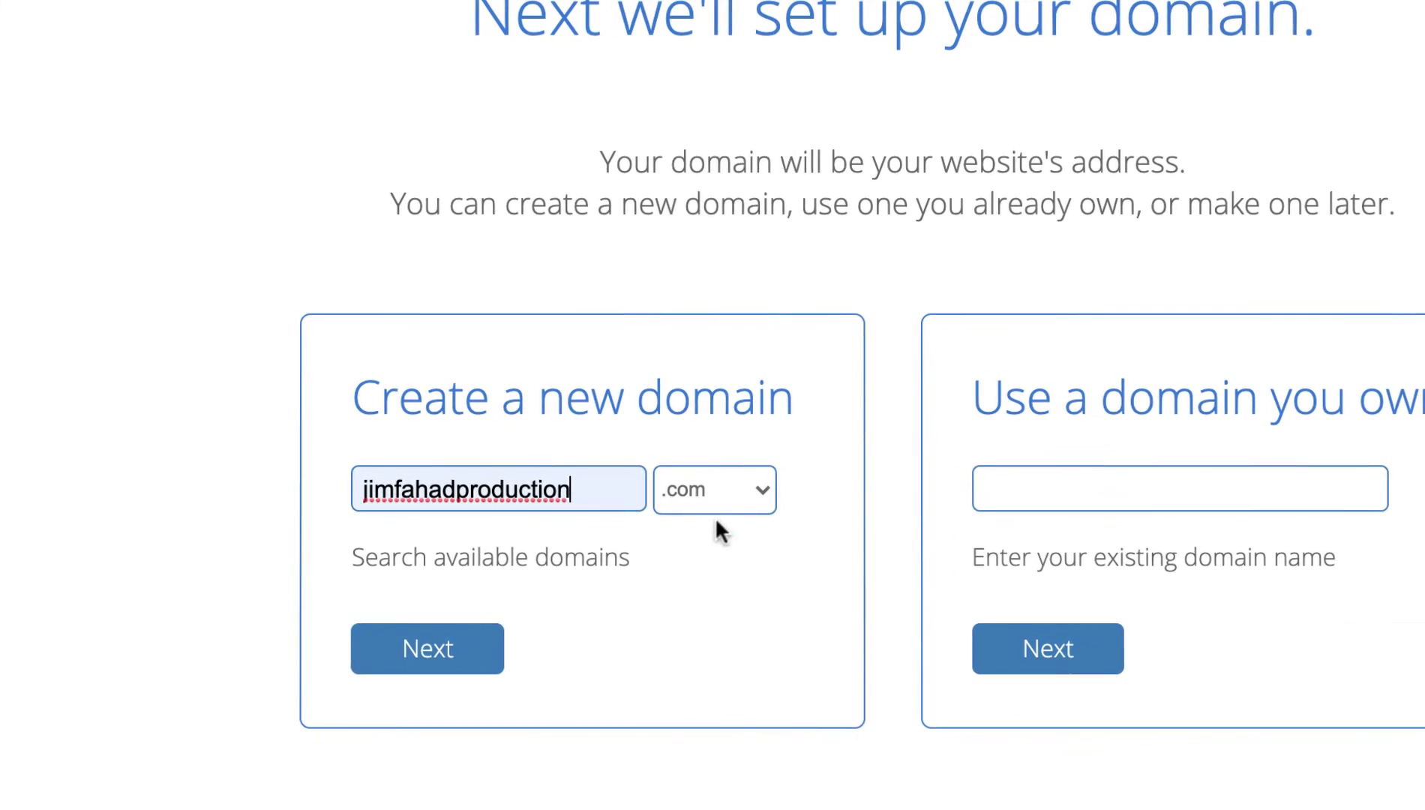
click(718, 492)
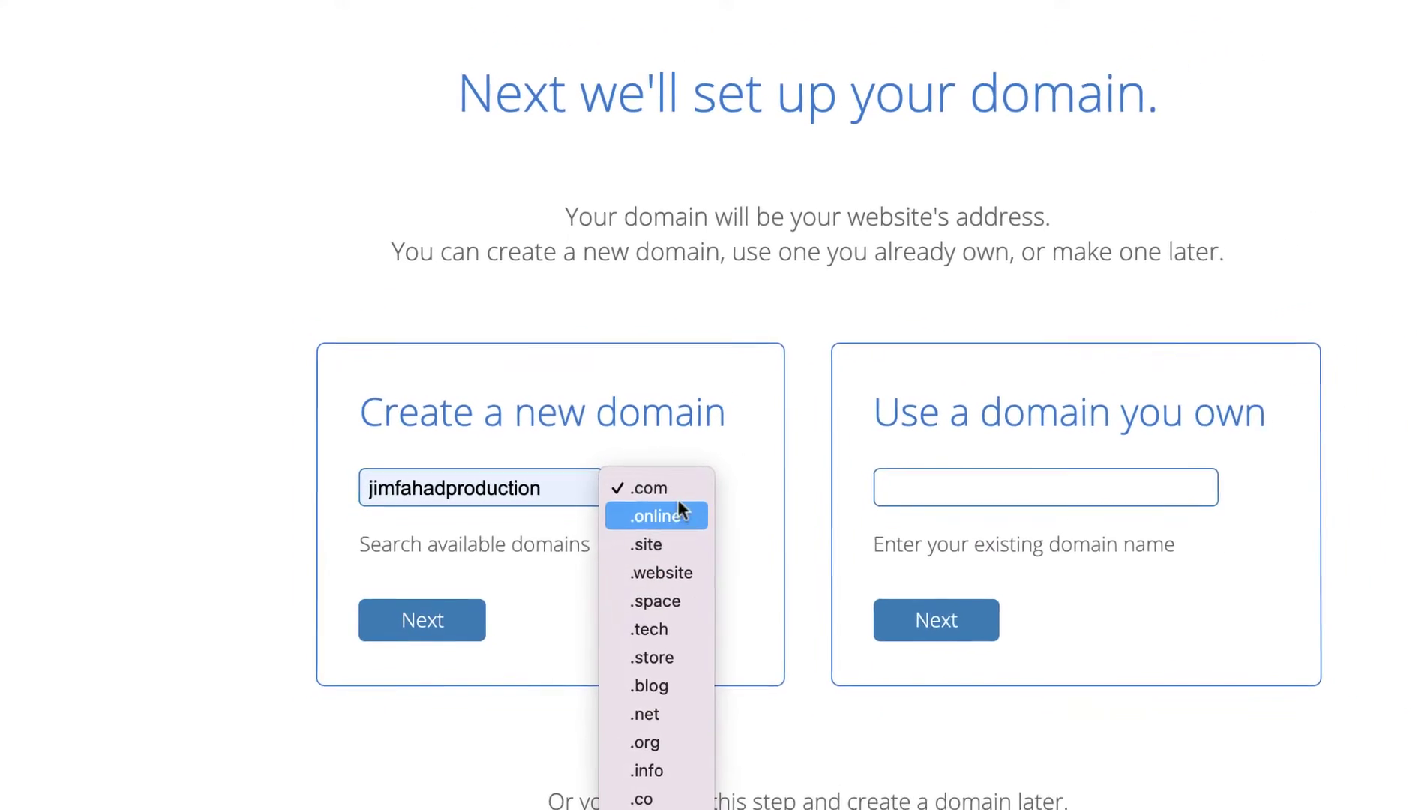
click(636, 488)
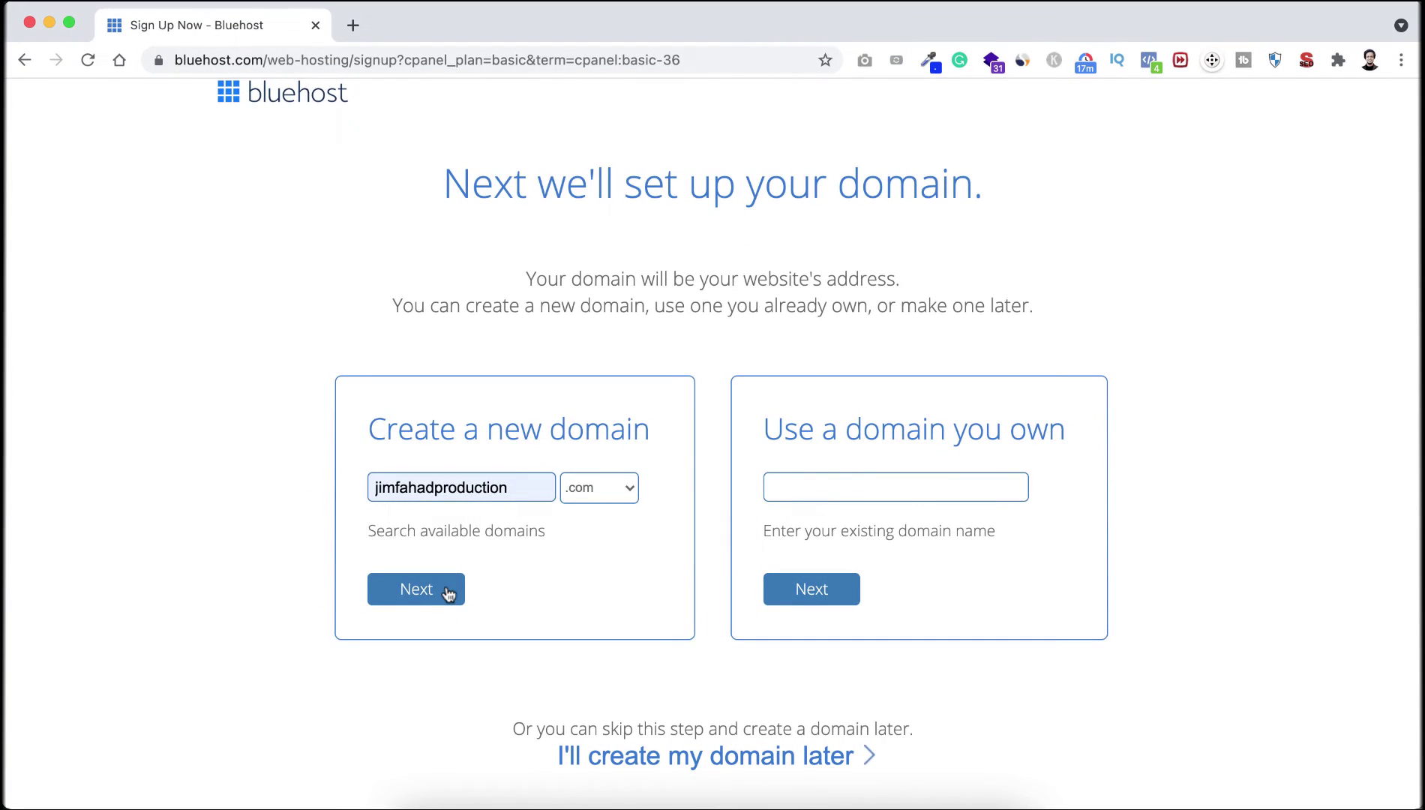
- Check the new .com domain's availability and scroll through the Account Information form
click(445, 591)
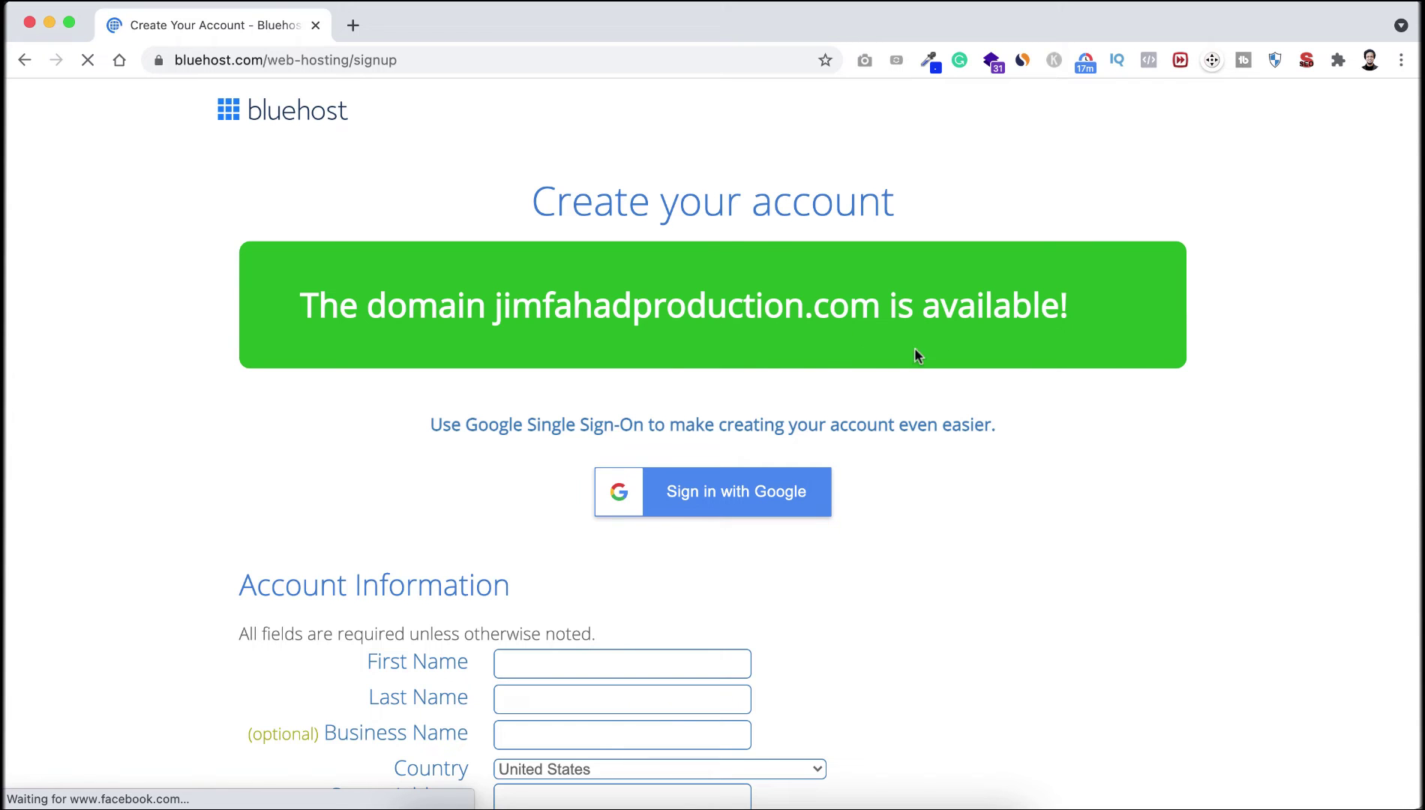
scroll(391, 680, down, 4)
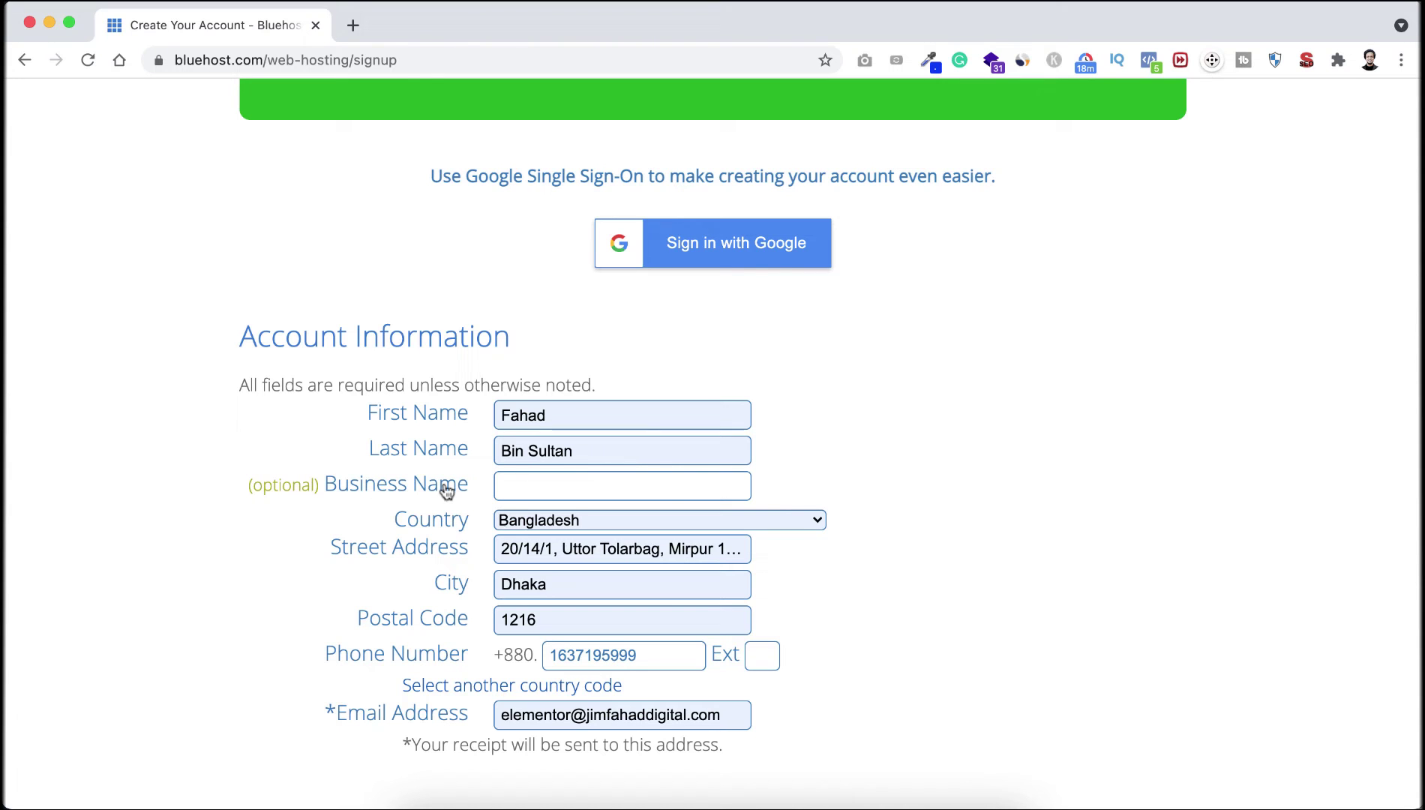
scroll(280, 689, down, 1)
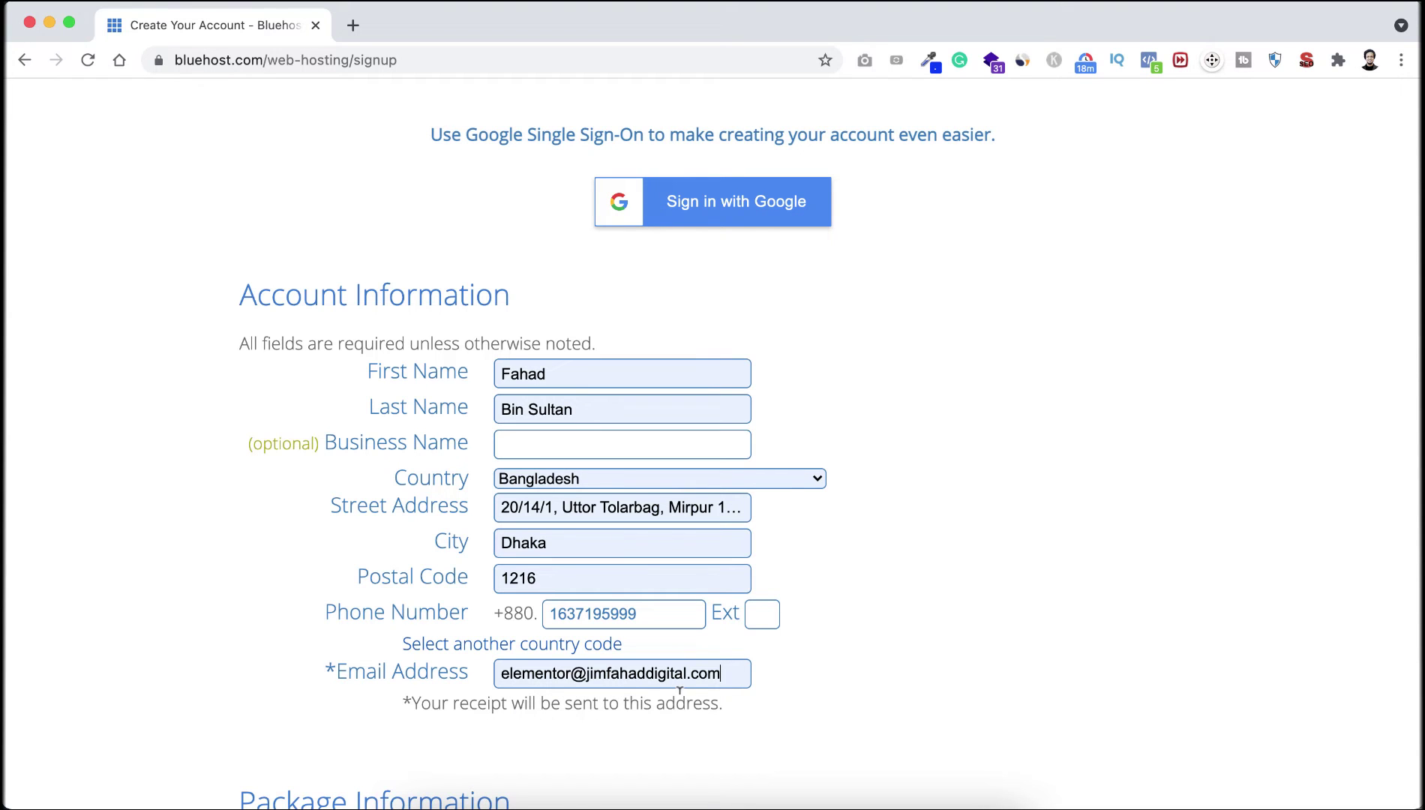
- Switch the Account Plan to Basic 12 Month at $2.95/mo, a $35.40 hosting price
scroll(658, 749, down, 5)
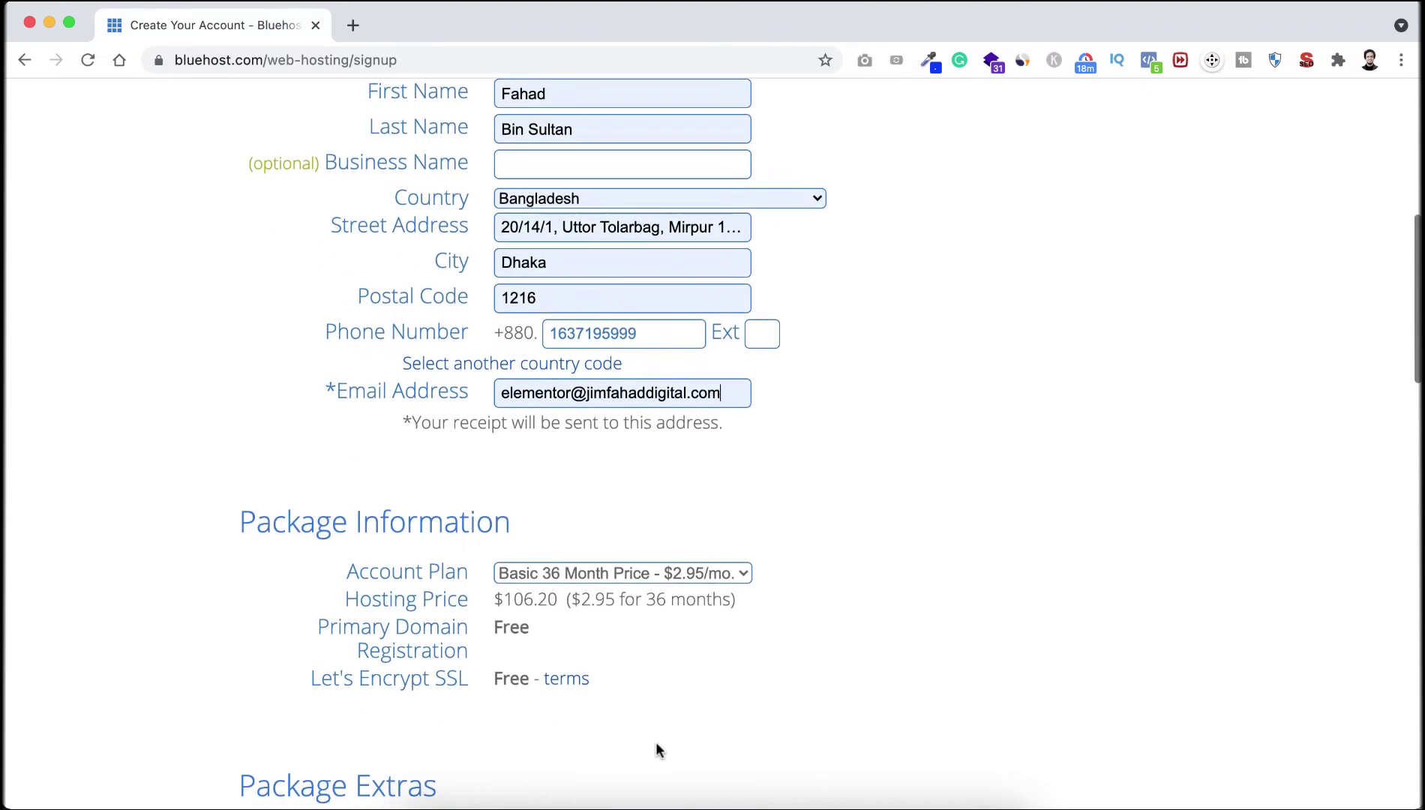
scroll(655, 741, down, 1)
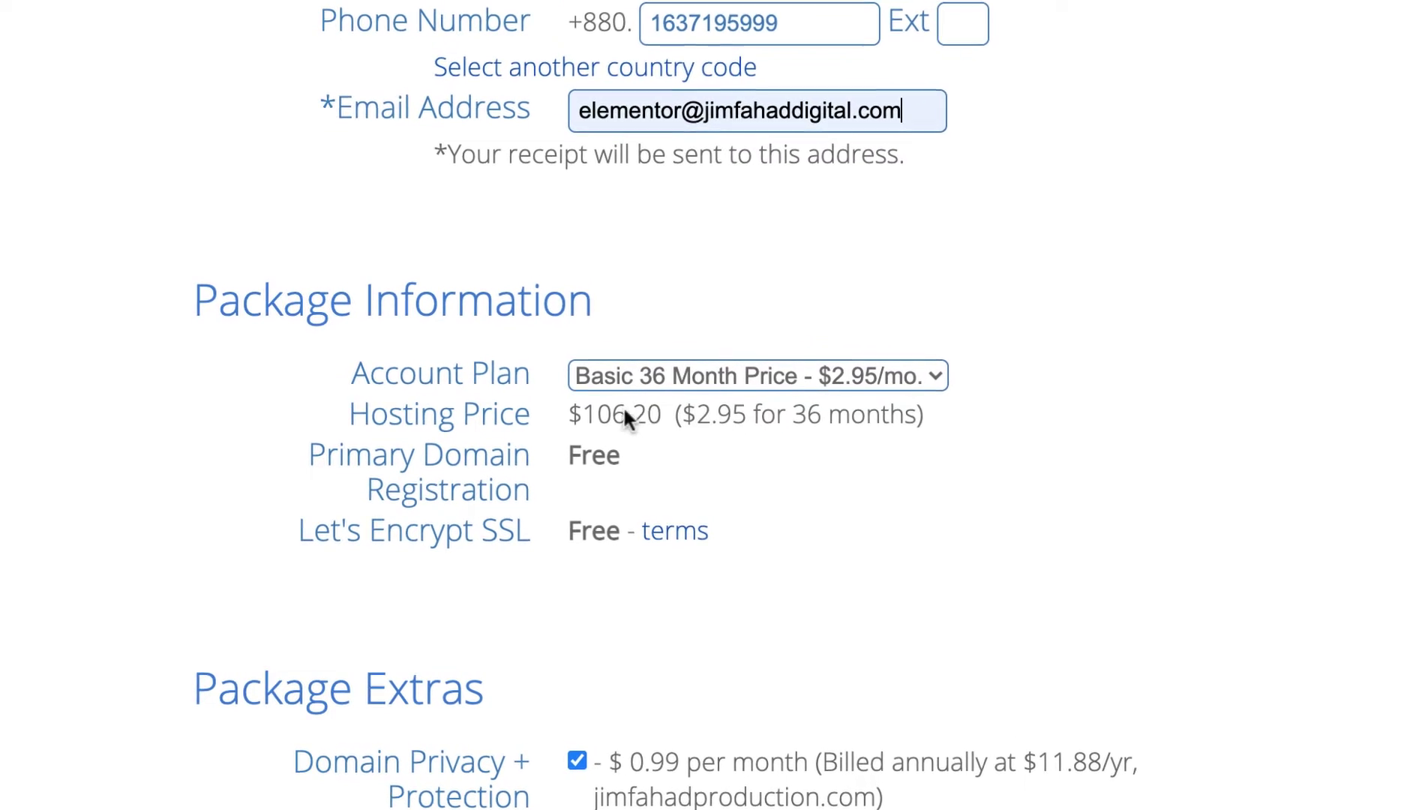
click(718, 375)
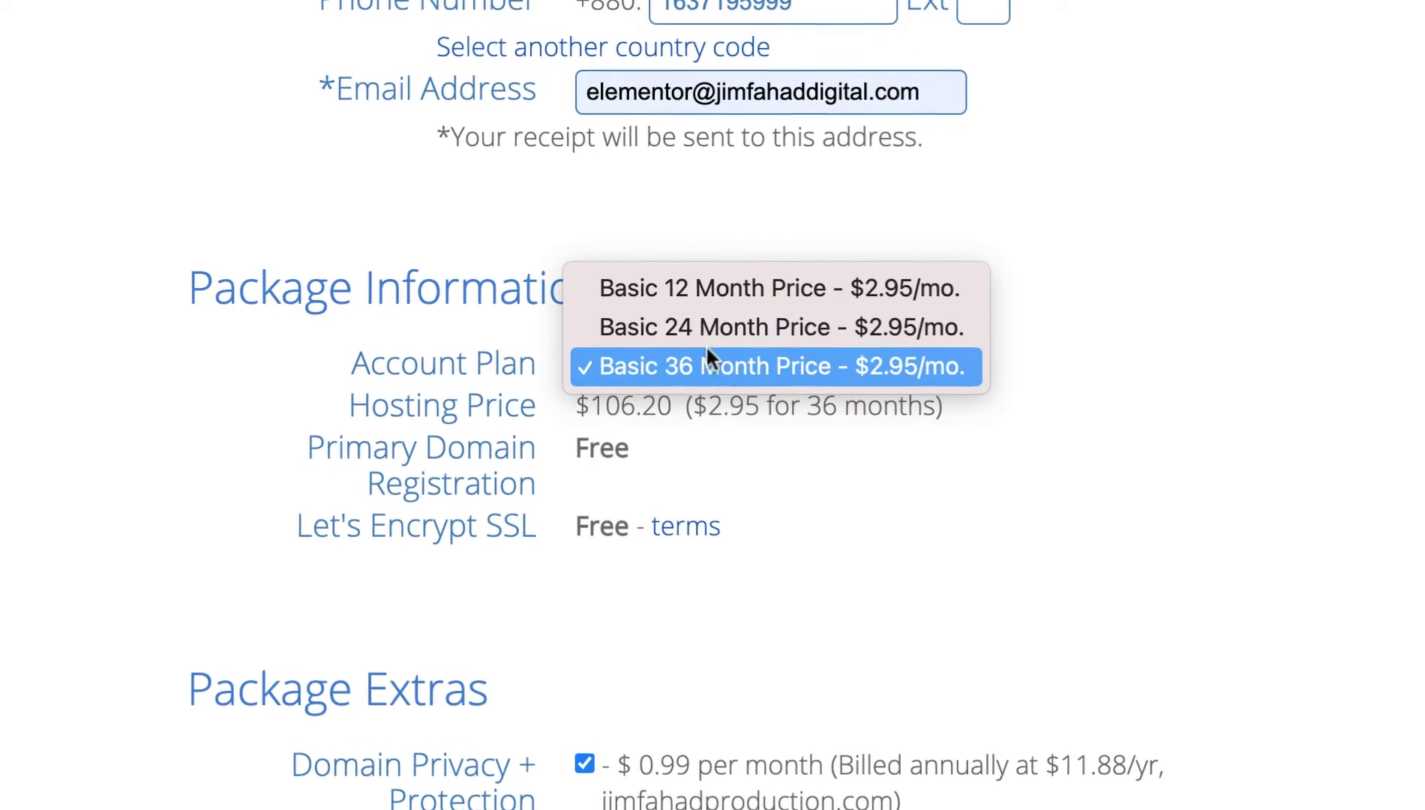
click(740, 327)
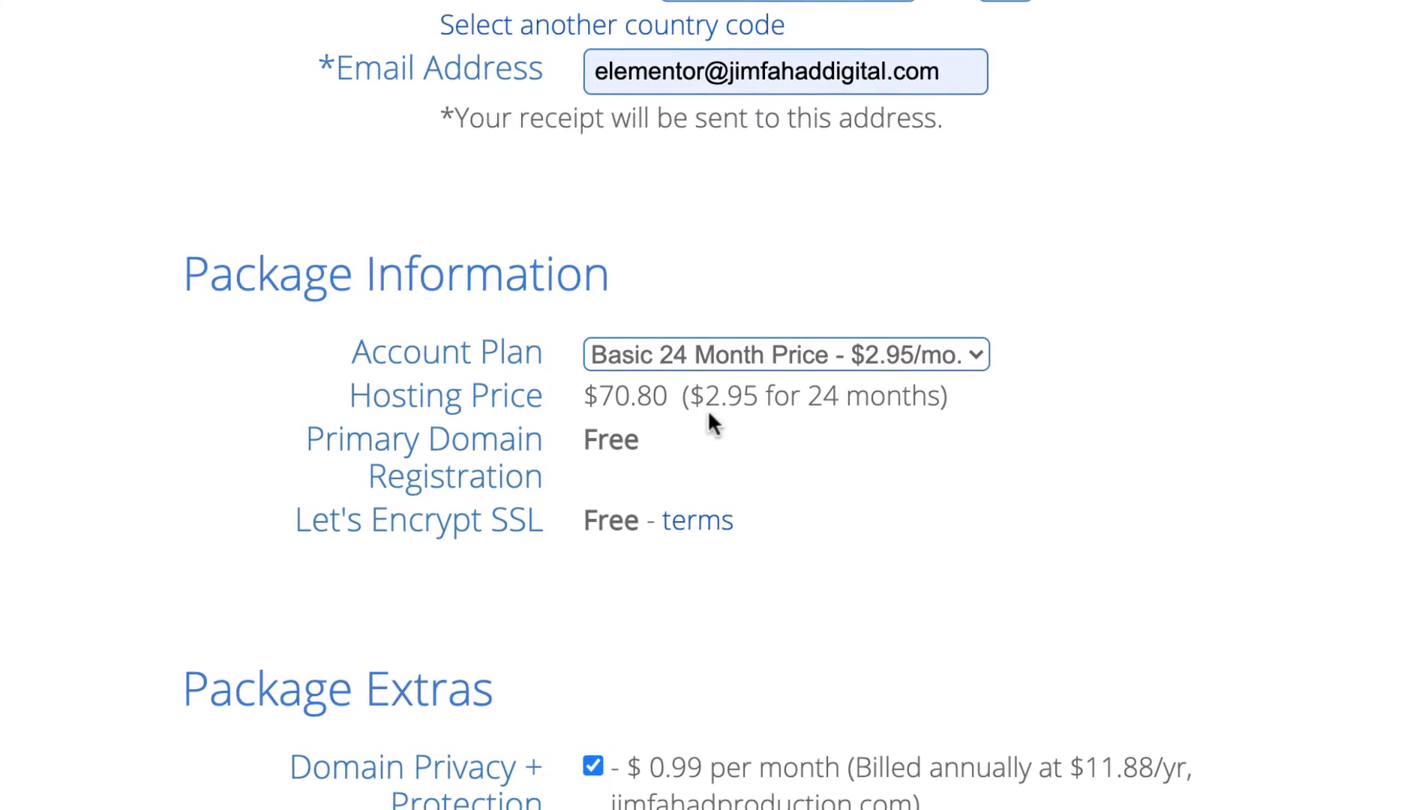
click(724, 353)
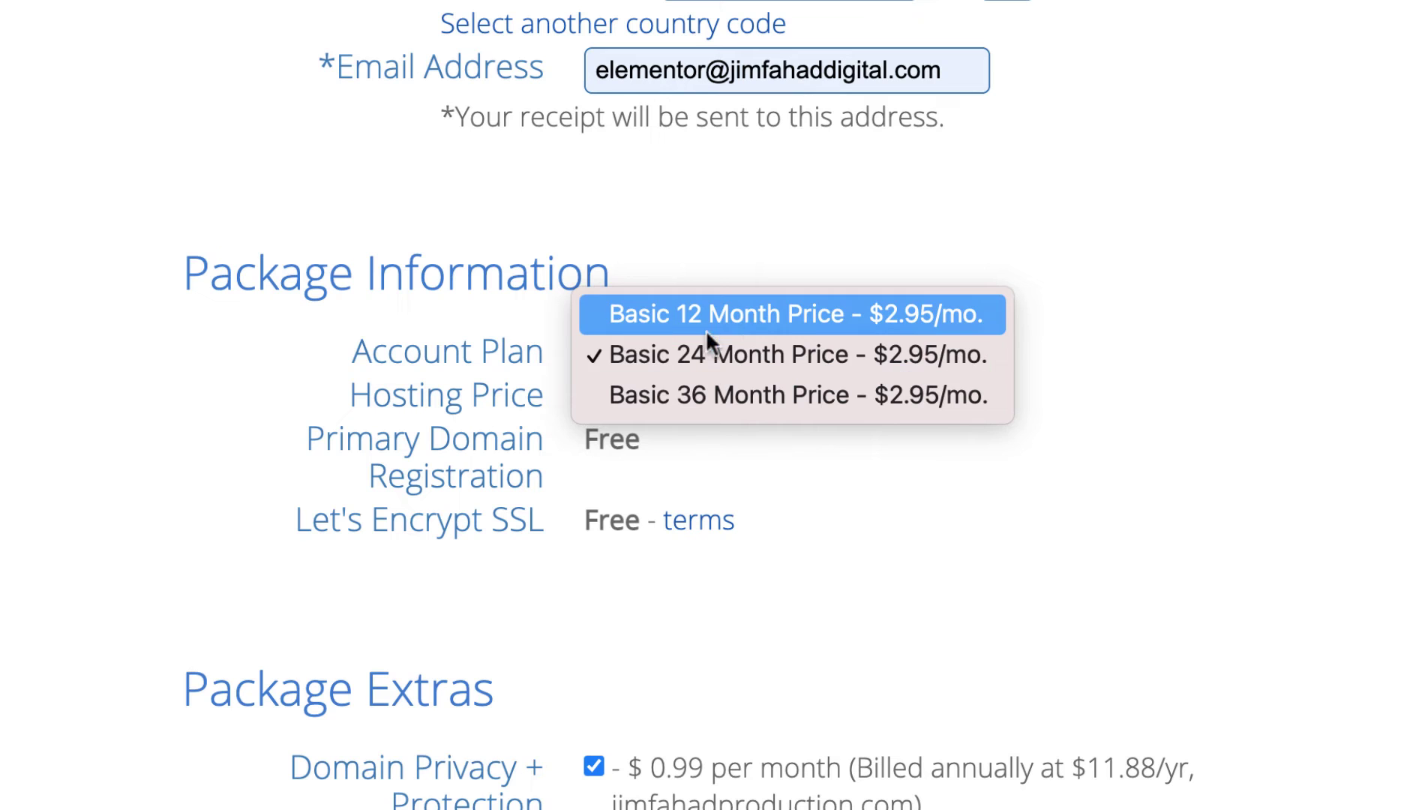
click(752, 313)
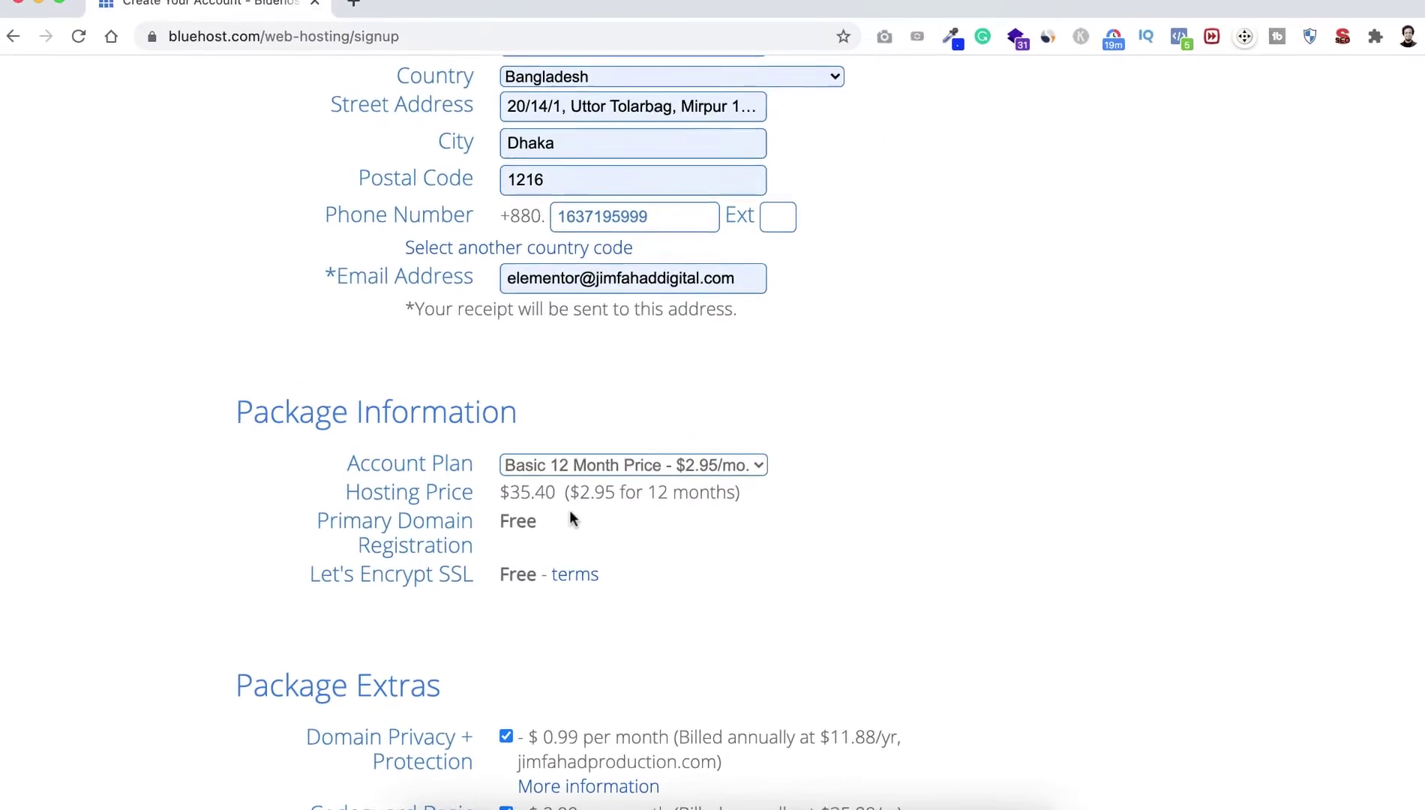
- Uncheck Codeguard Basic, SiteLock Security and Domain Privacy + Protection, dropping the total to $35.40
scroll(561, 523, down, 5)
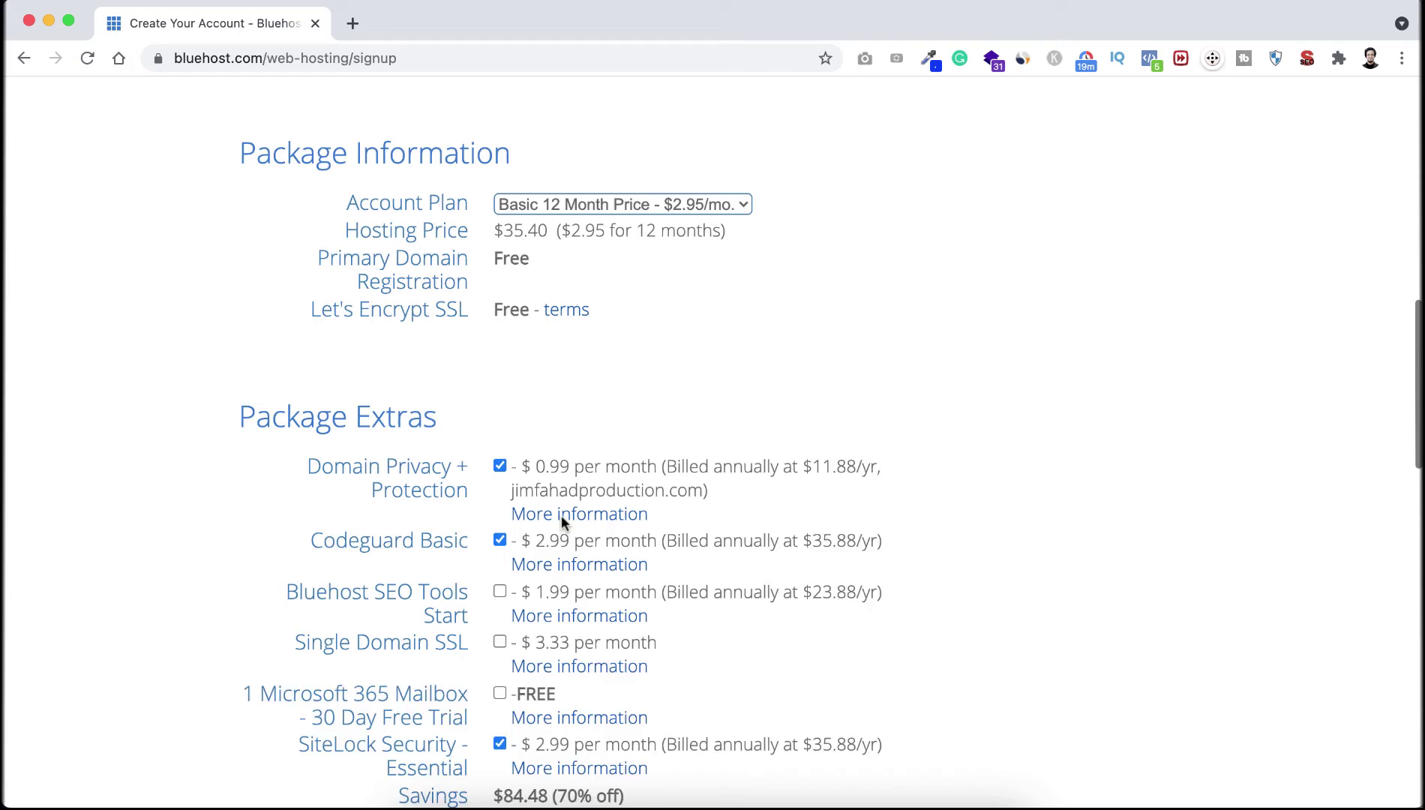
scroll(450, 599, down, 2)
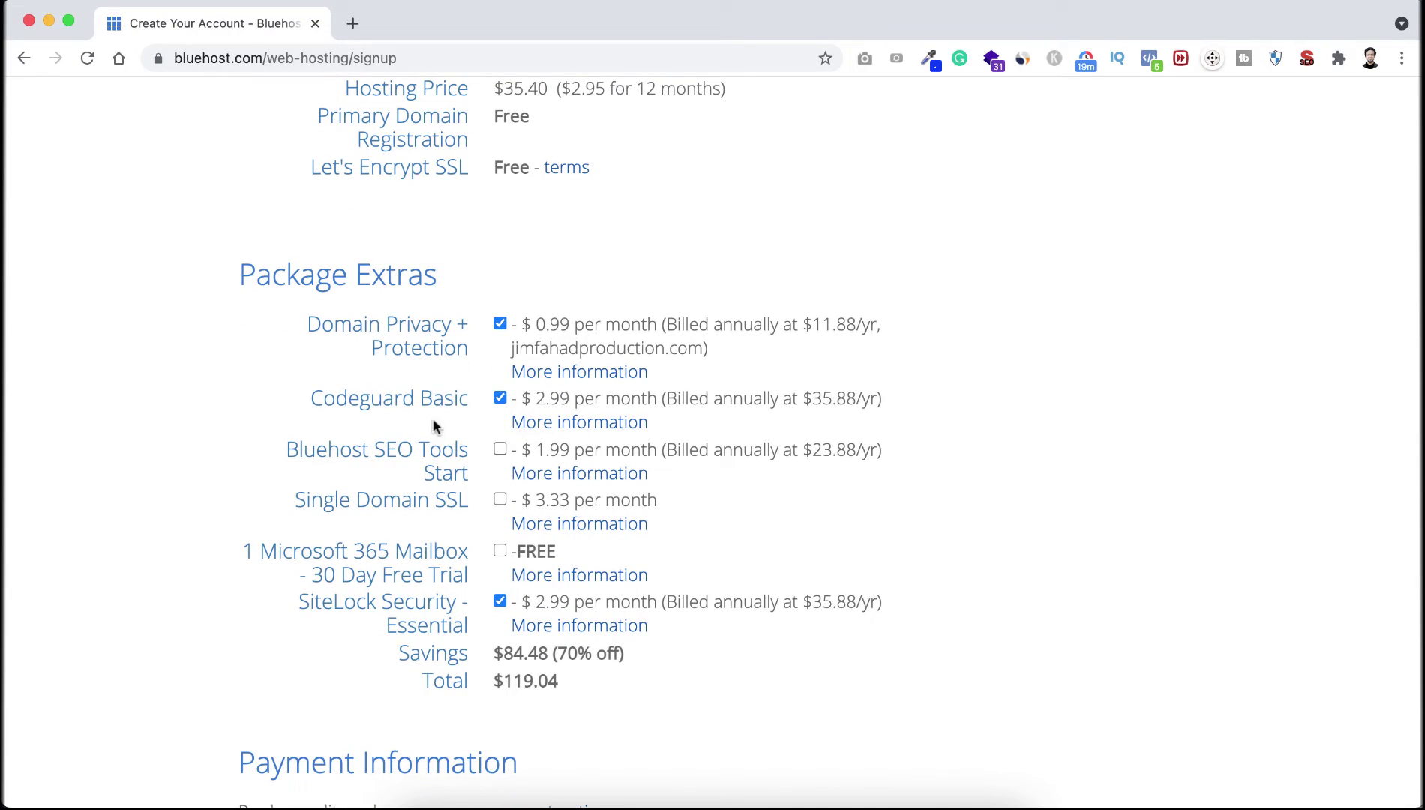
click(499, 397)
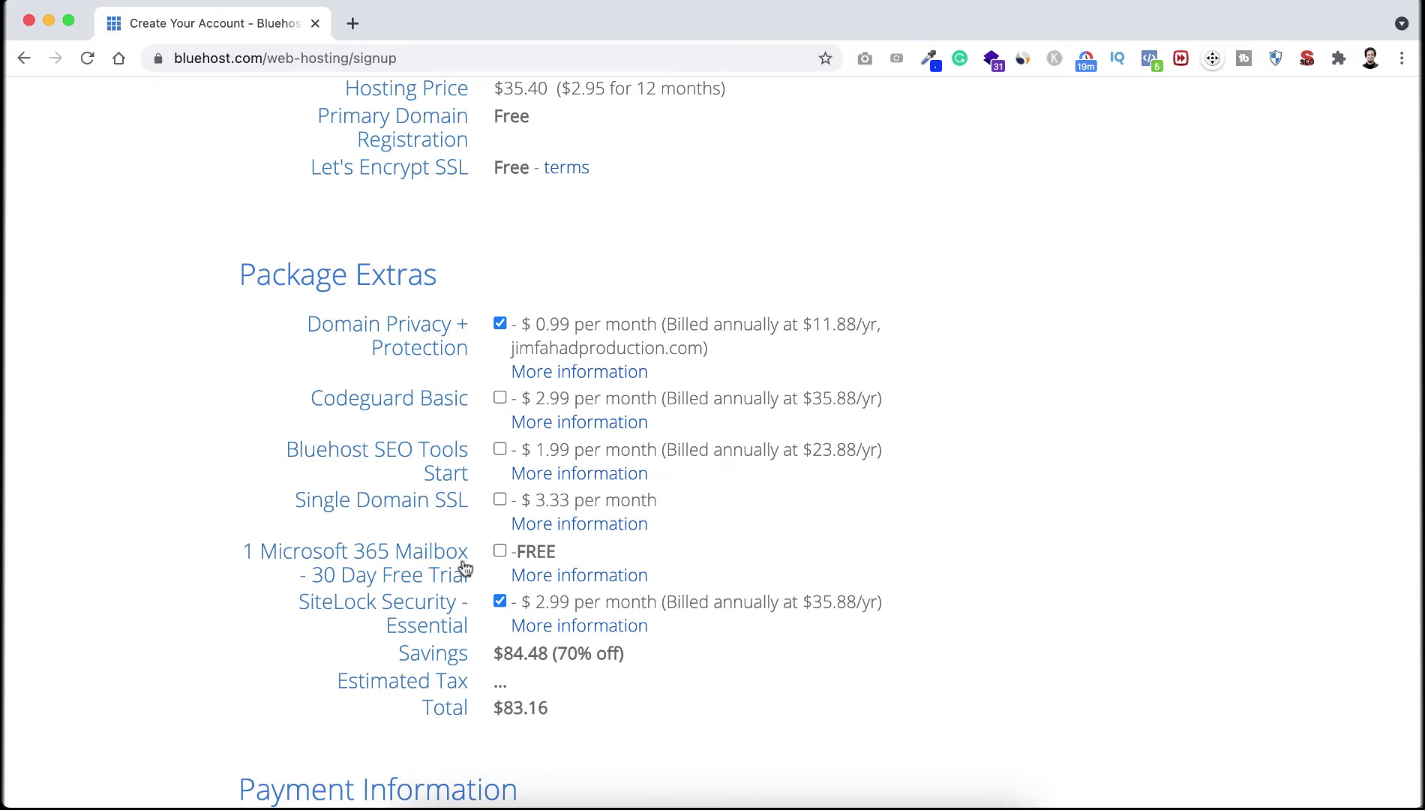
click(500, 601)
scroll(615, 545, down, 1)
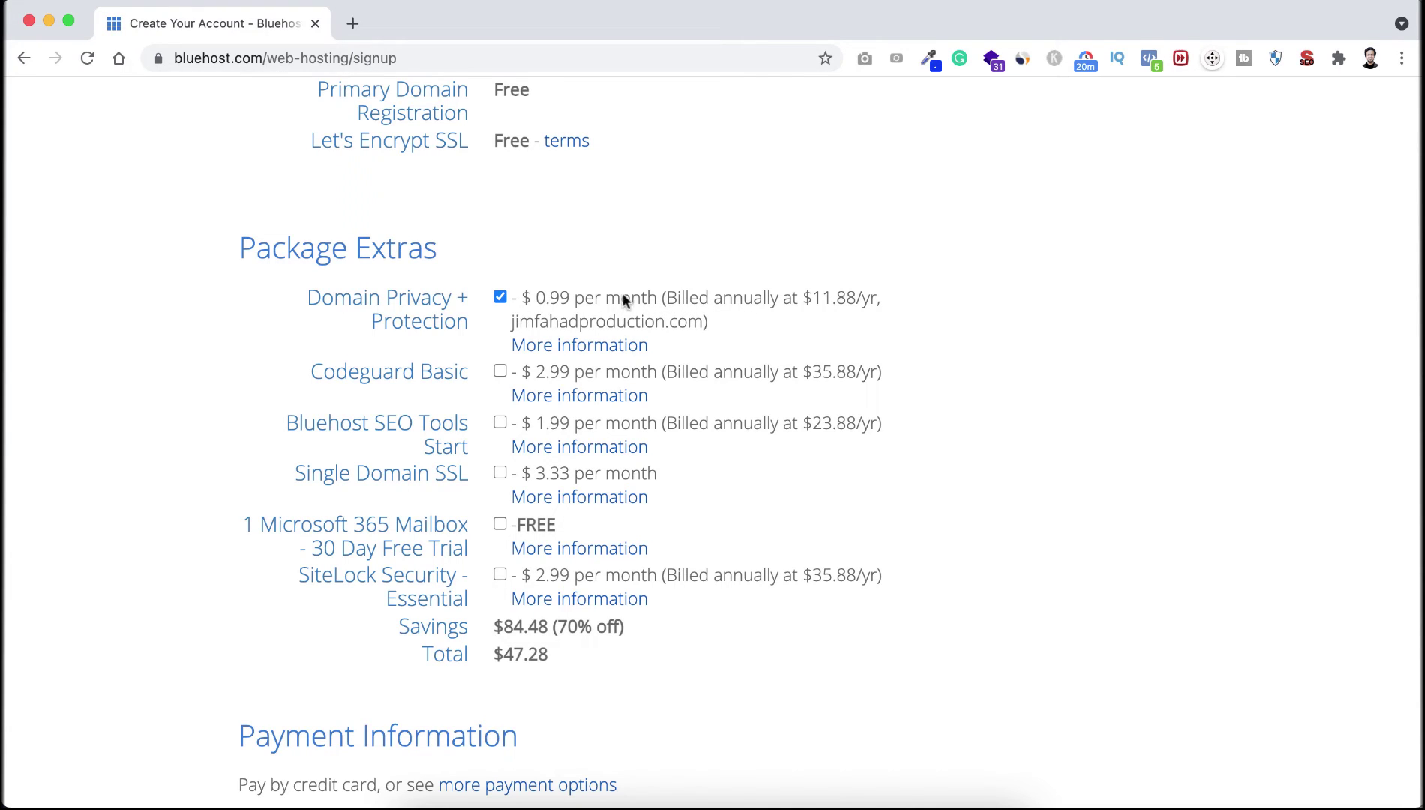
click(499, 298)
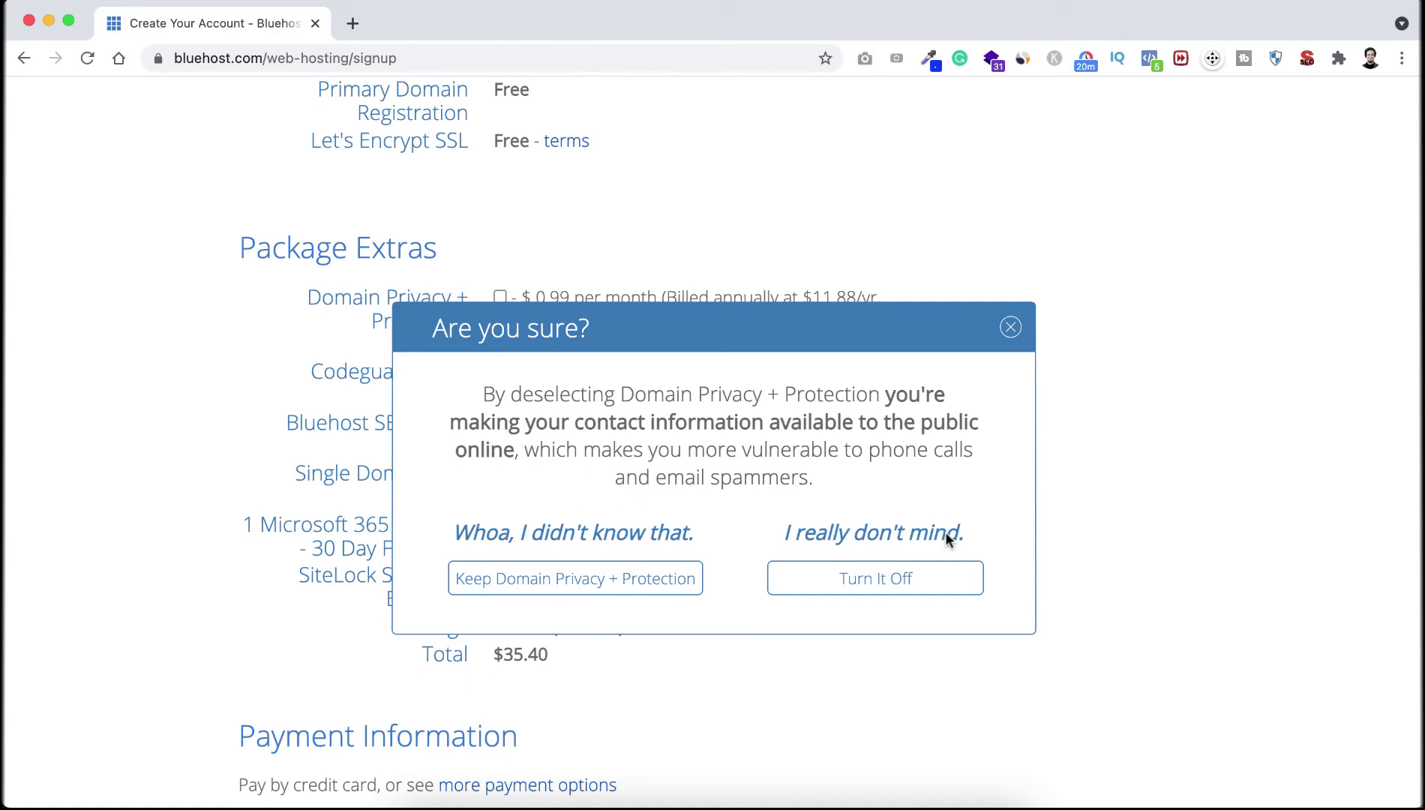
click(878, 584)
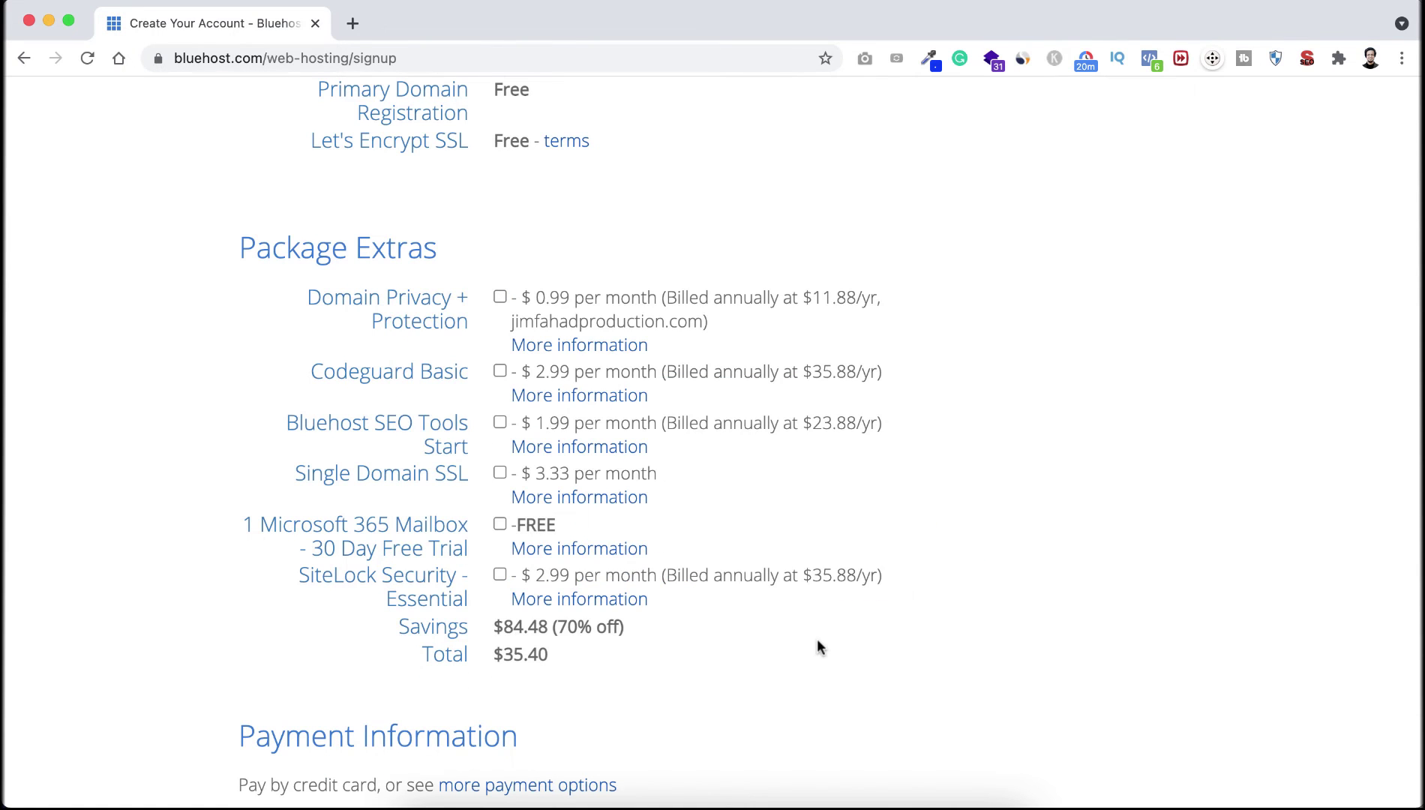
- Reveal the Pay with PayPal option beside Pay by Credit Card in Payment Information
scroll(817, 638, down, 2)
scroll(817, 638, down, 2)
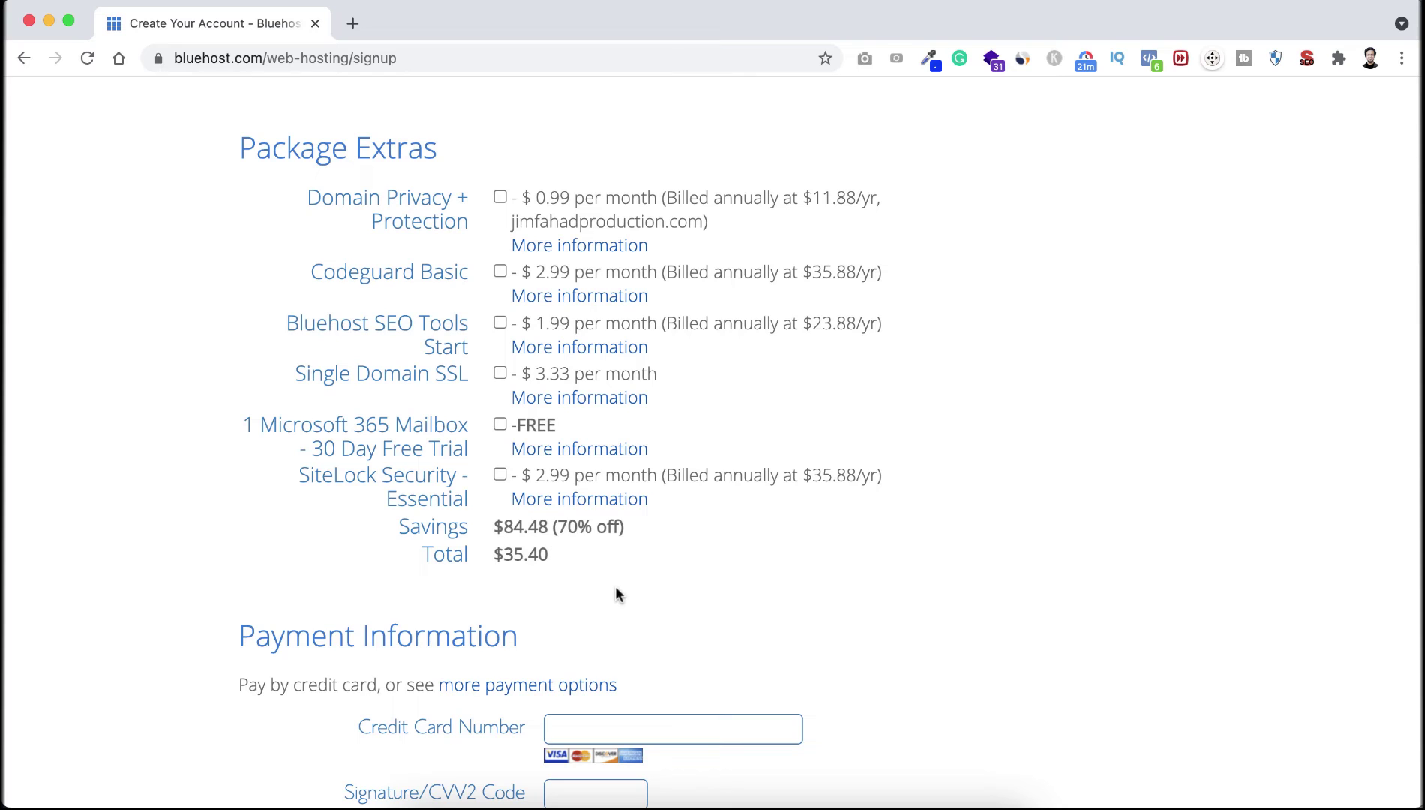
scroll(615, 594, down, 5)
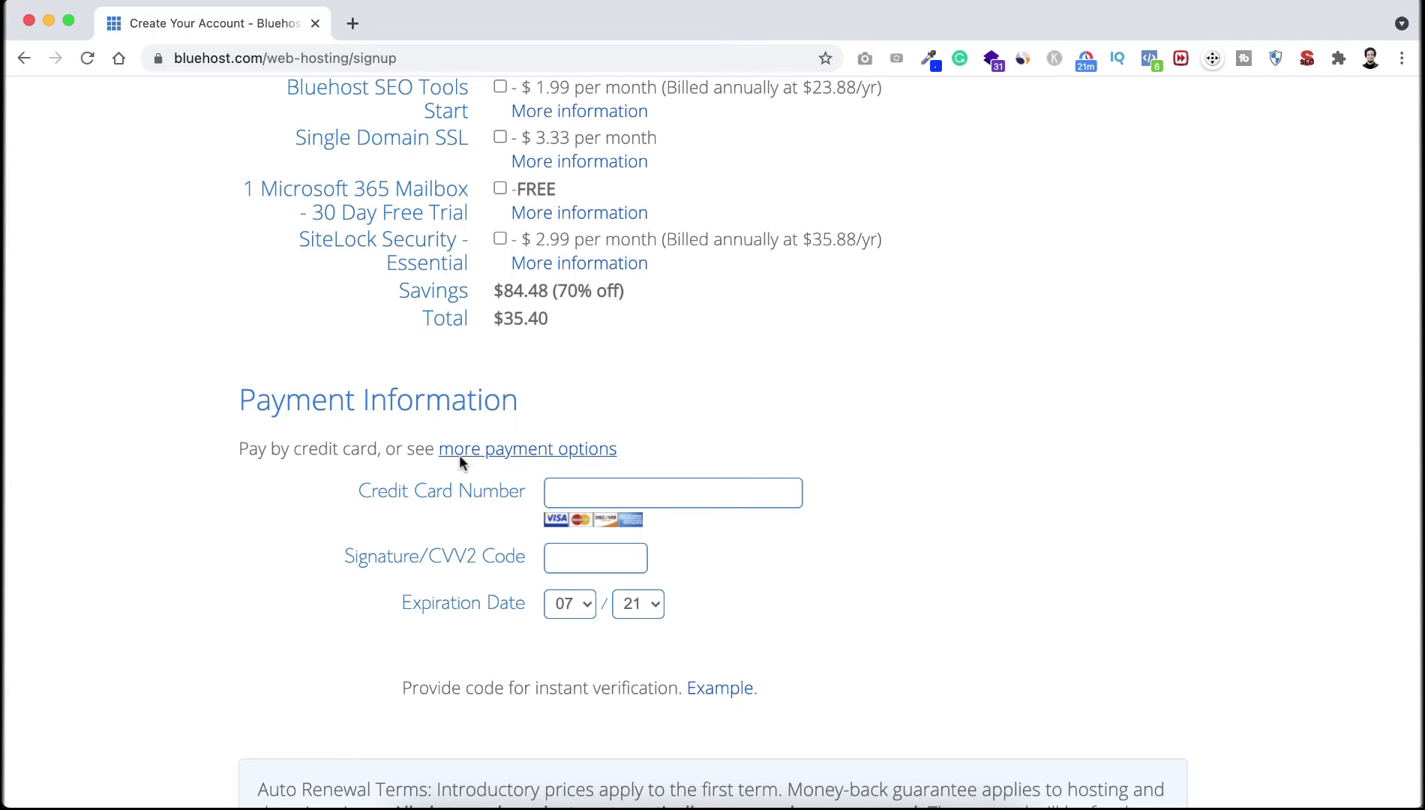
click(556, 448)
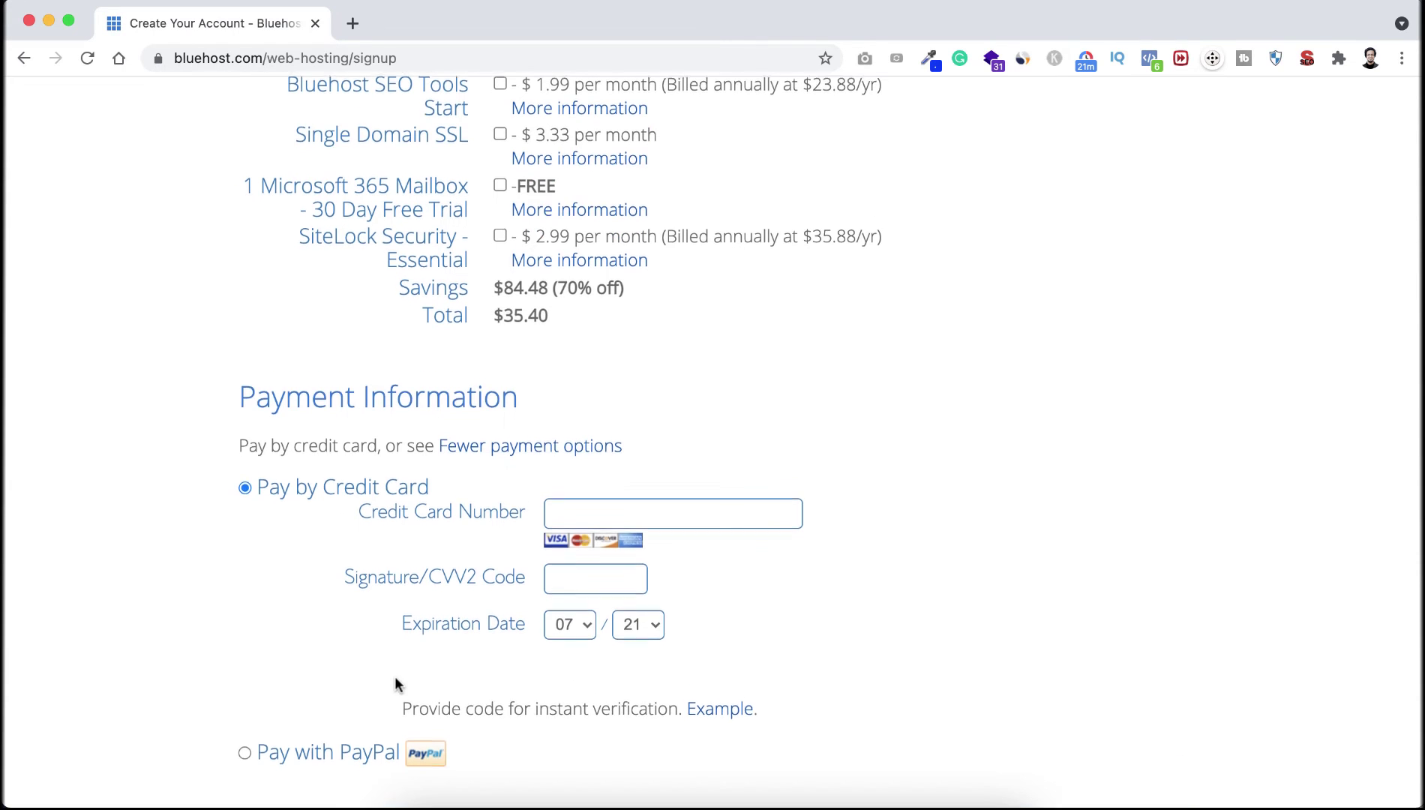
scroll(394, 678, down, 2)
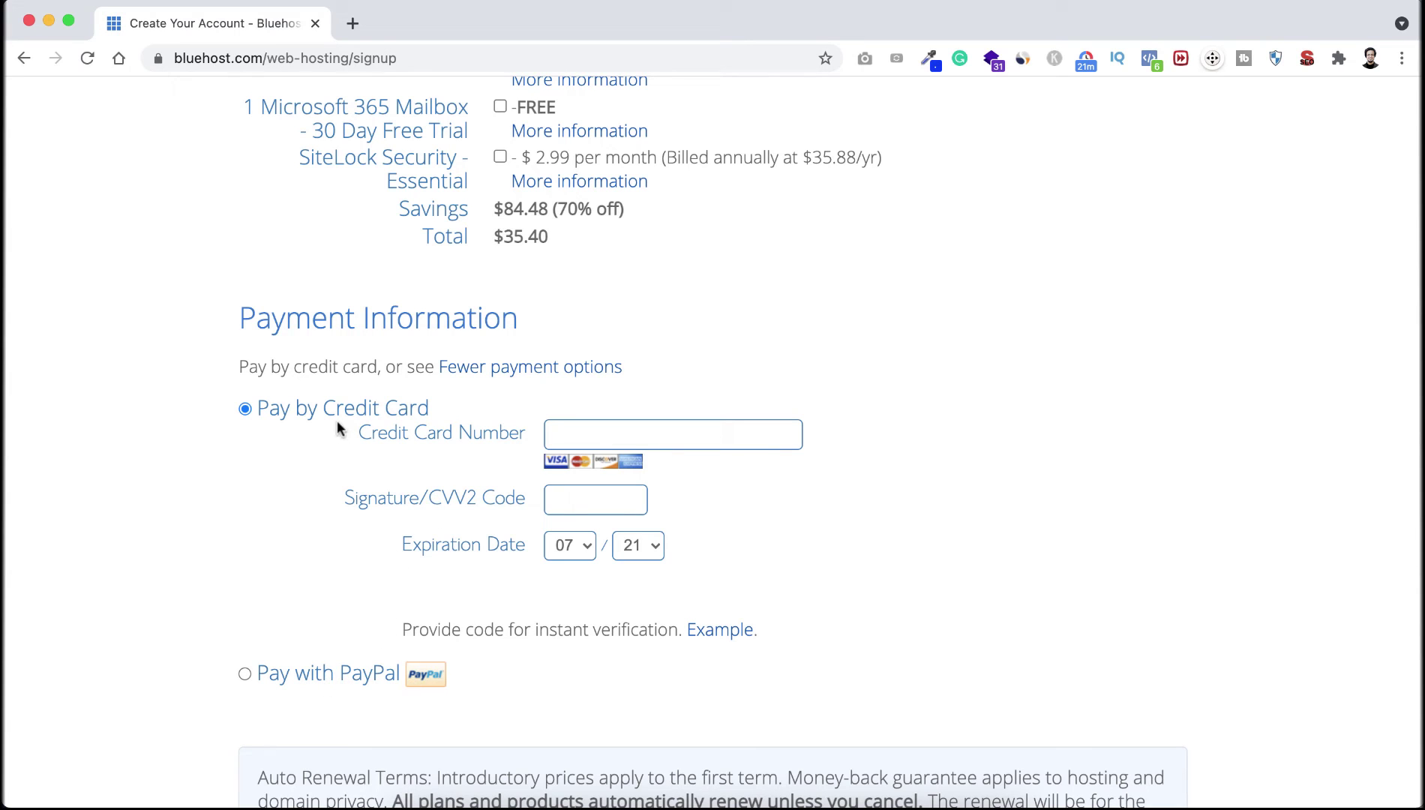
scroll(568, 679, down, 5)
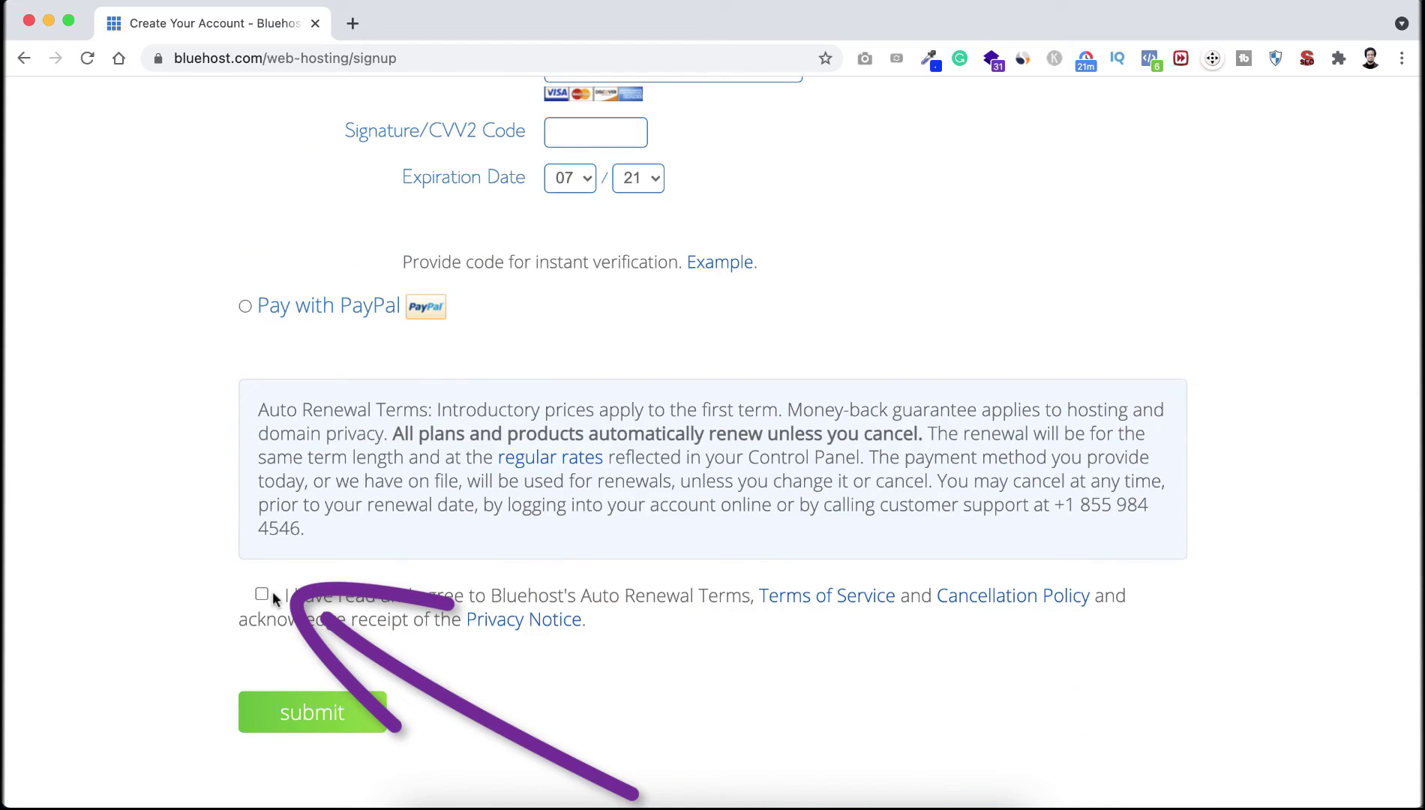
- Agree to Bluehost's Auto Renewal Terms, Terms of Service and Cancellation Policy
click(261, 595)
scroll(542, 675, up, 1)
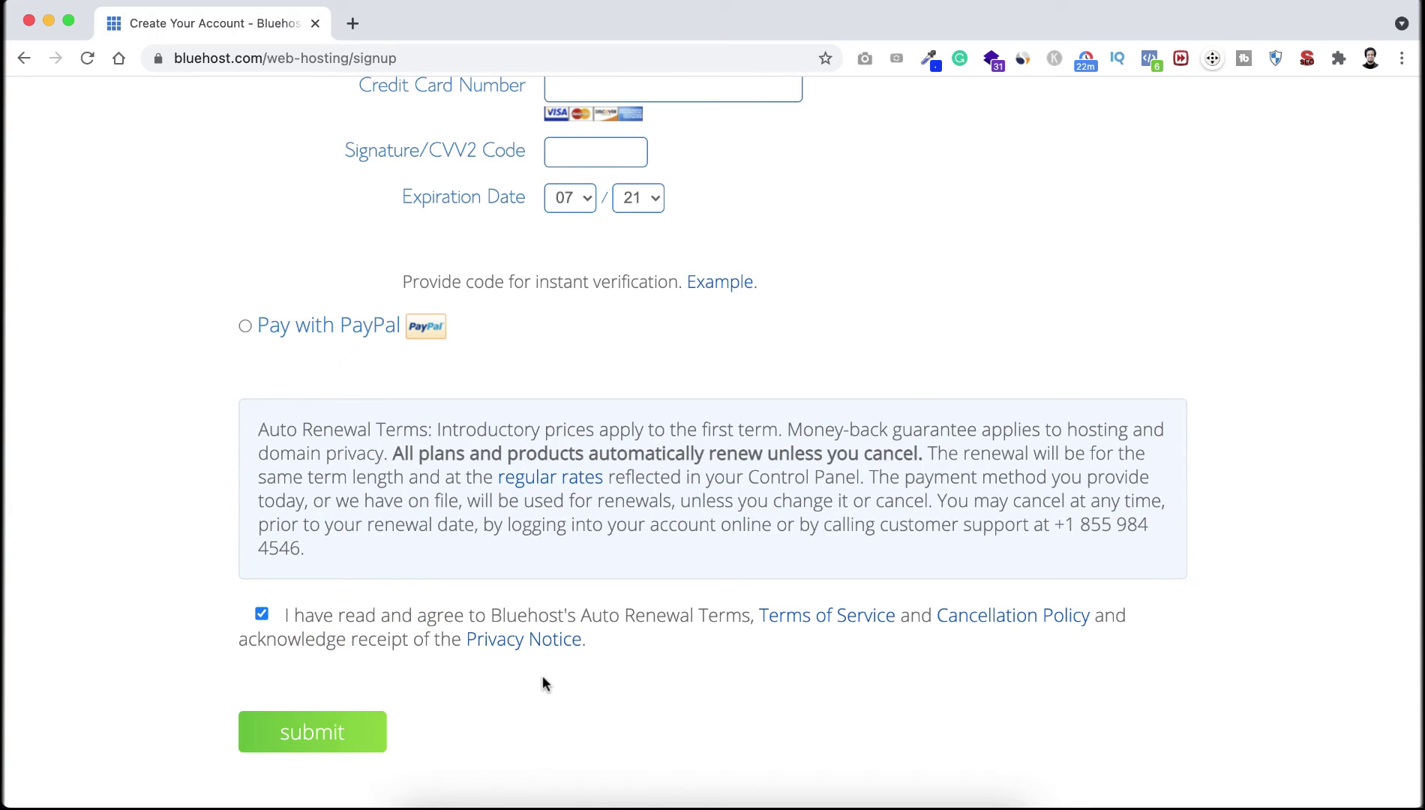
scroll(542, 675, down, 1)
scroll(543, 675, down, 5)
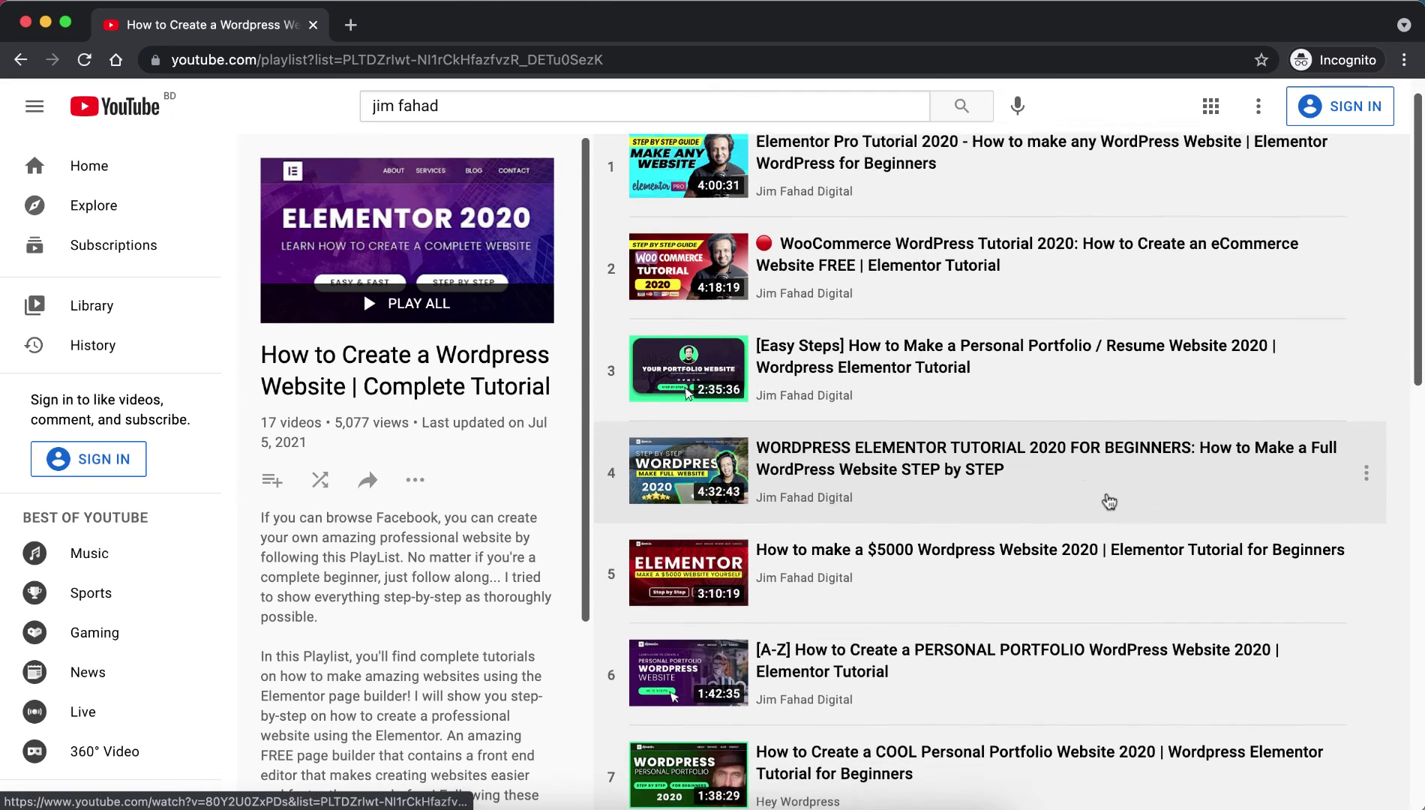
scroll(1106, 501, down, 2)
scroll(1029, 592, down, 2)
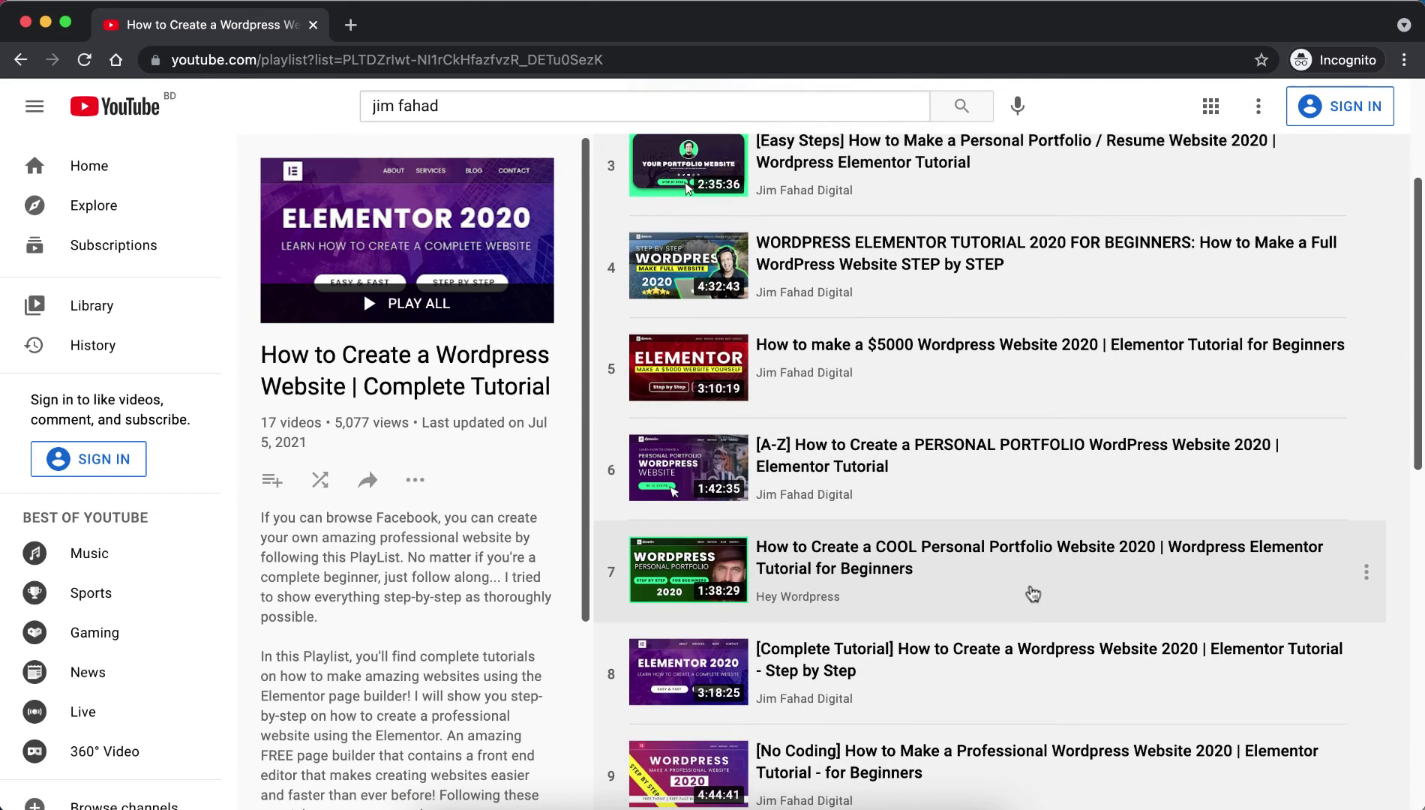
scroll(1032, 593, down, 1)
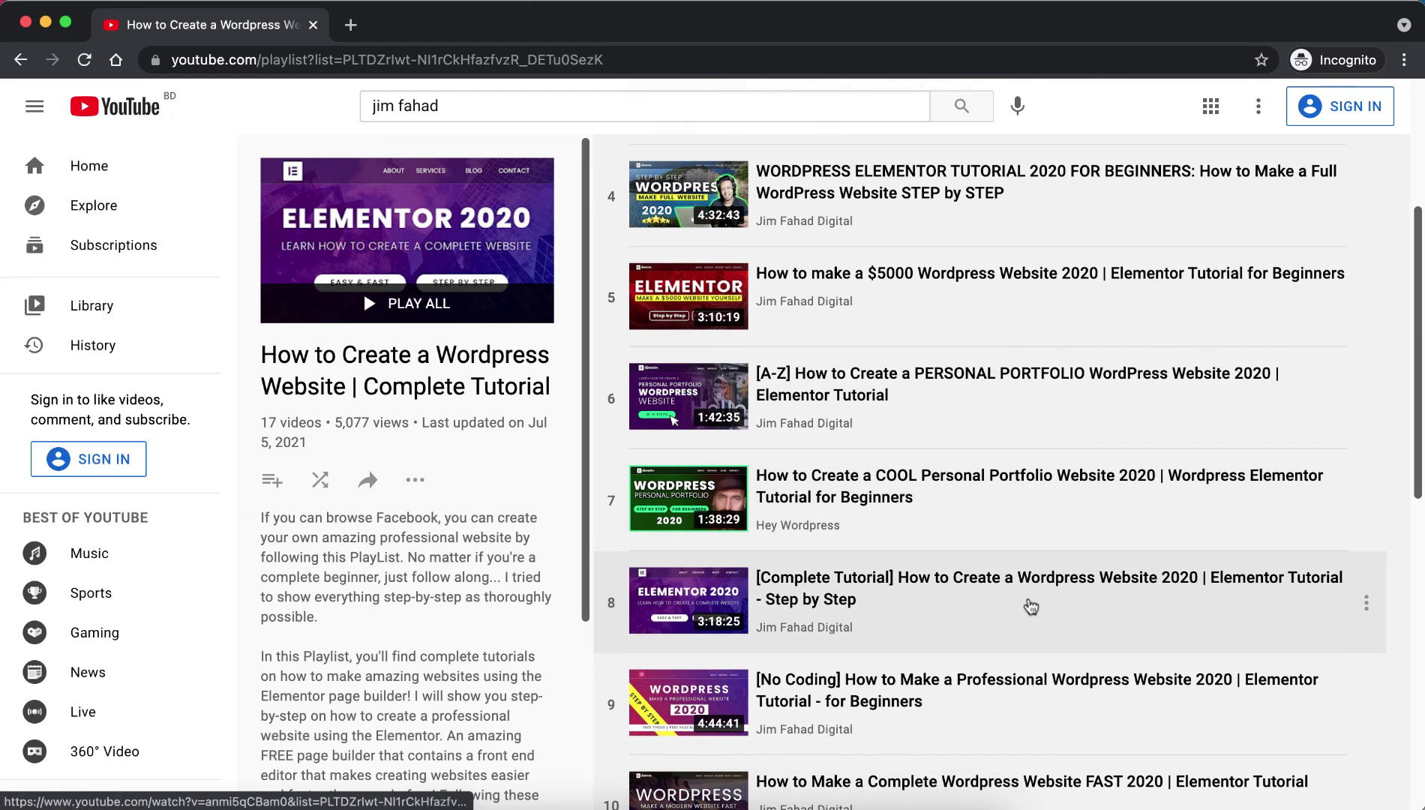
scroll(1031, 604, down, 2)
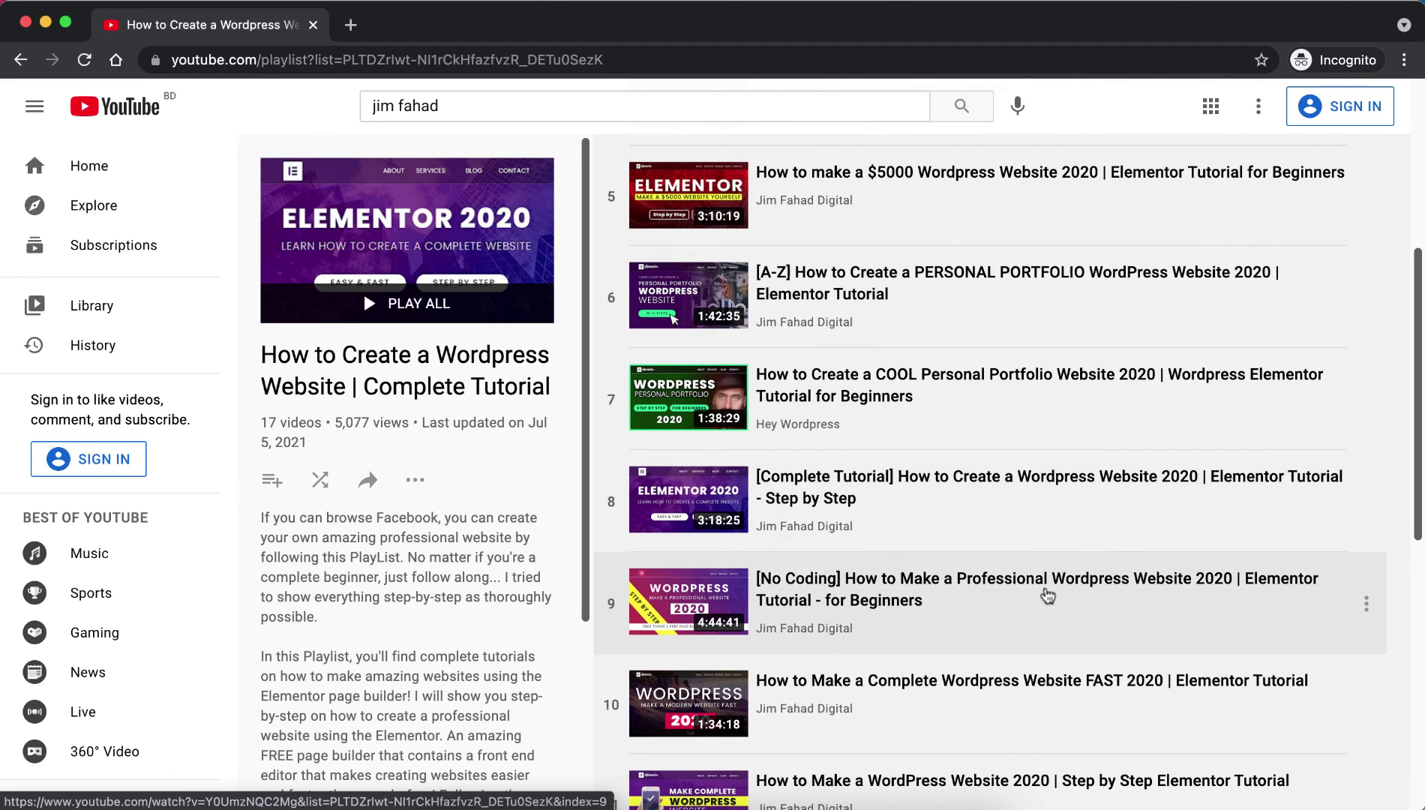
scroll(1050, 610, down, 1)
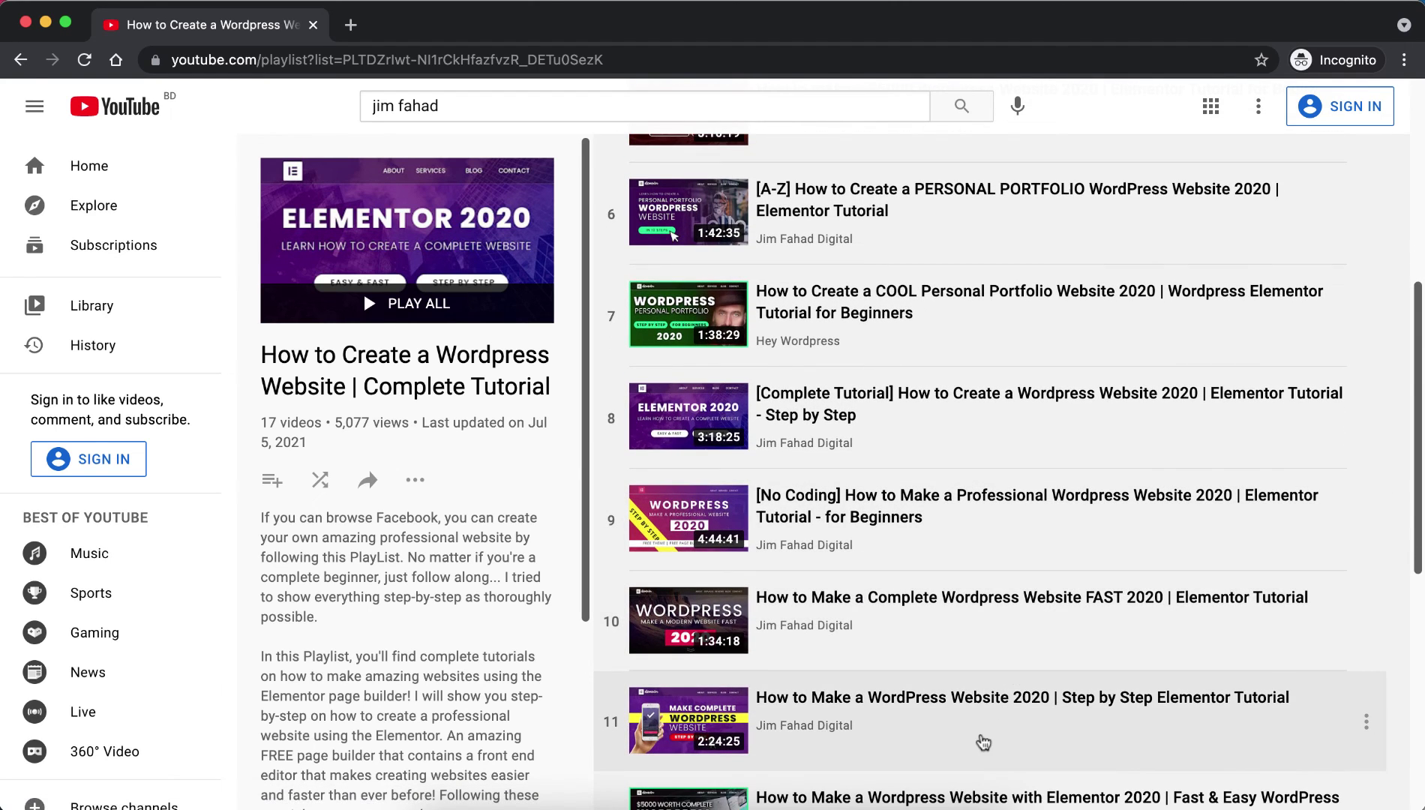
scroll(983, 743, down, 2)
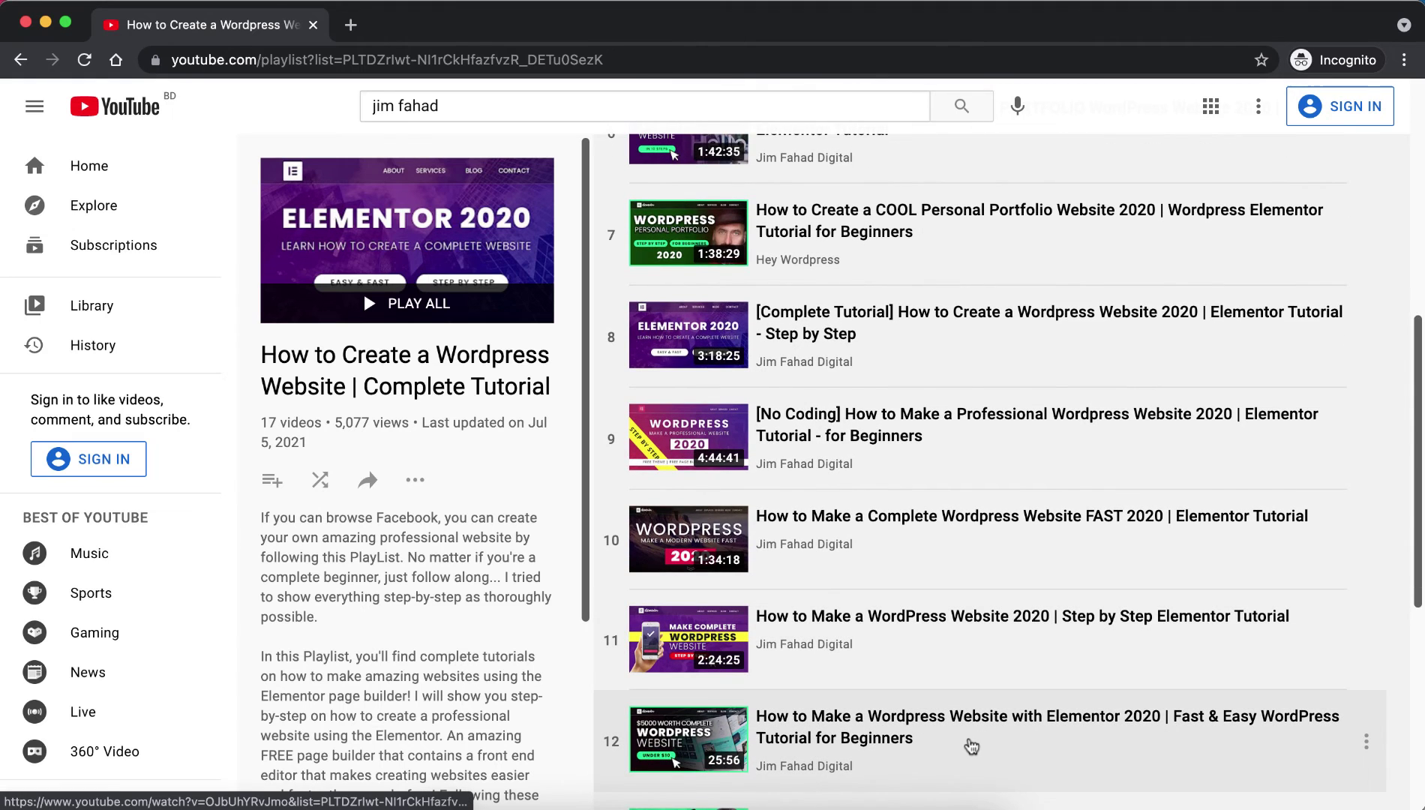
scroll(963, 750, down, 2)
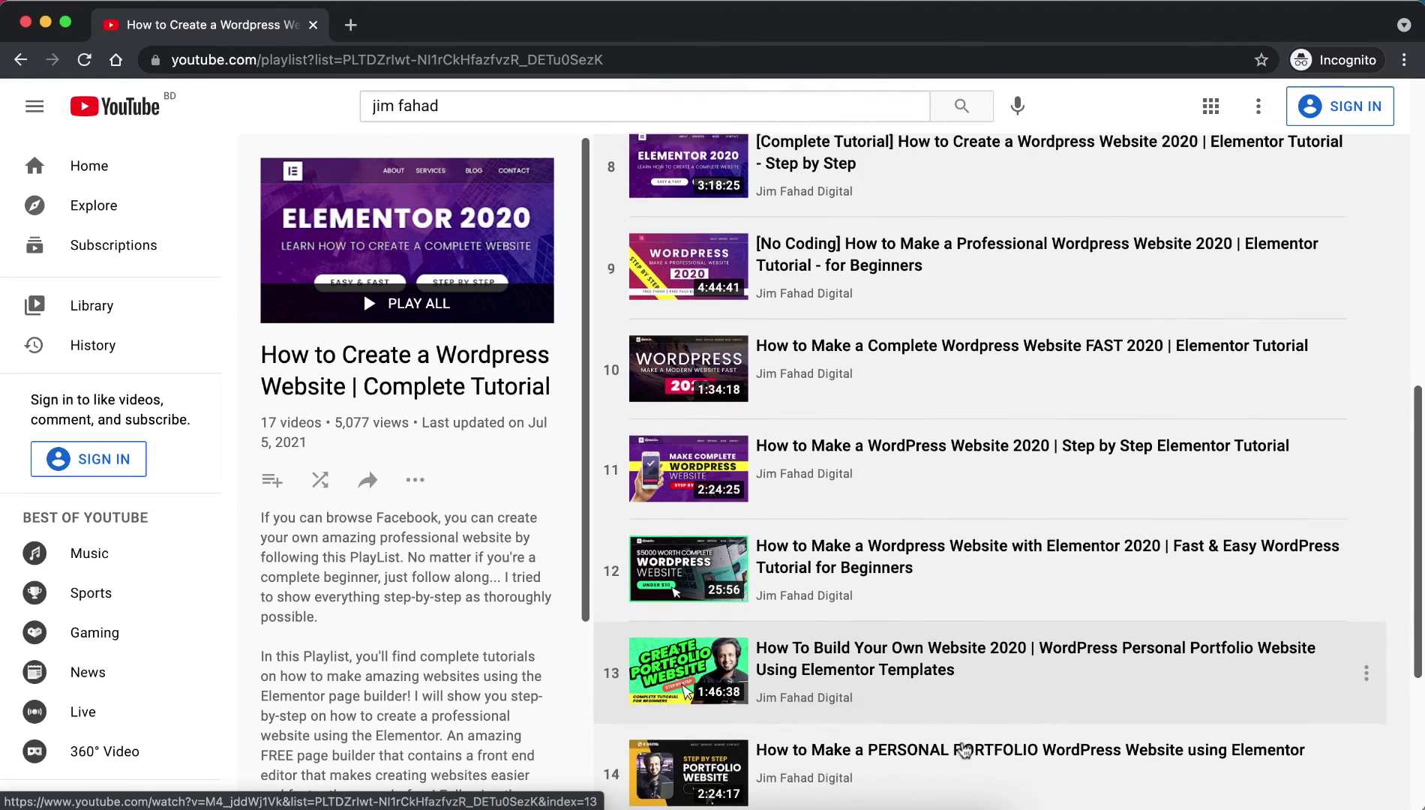
scroll(952, 739, down, 2)
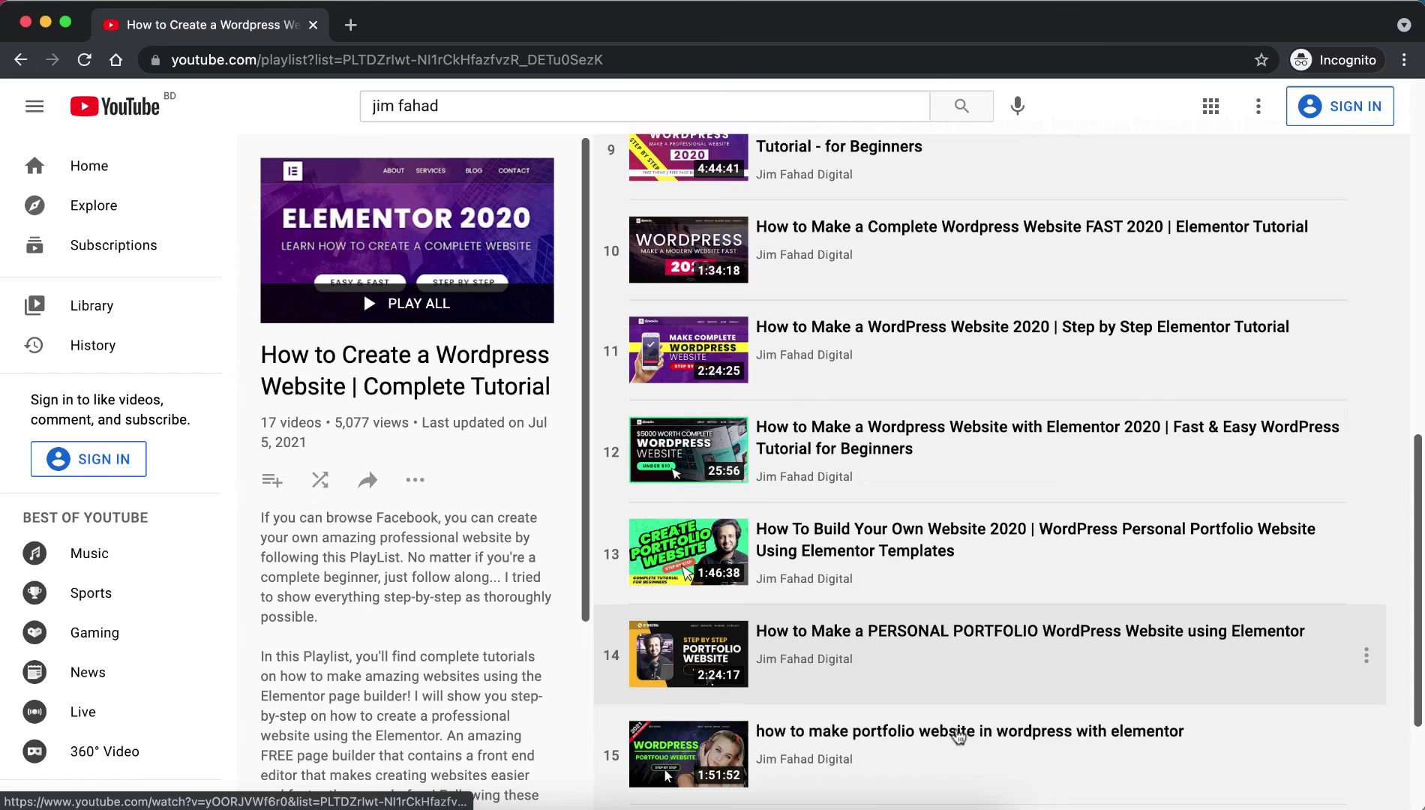
scroll(939, 740, down, 1)
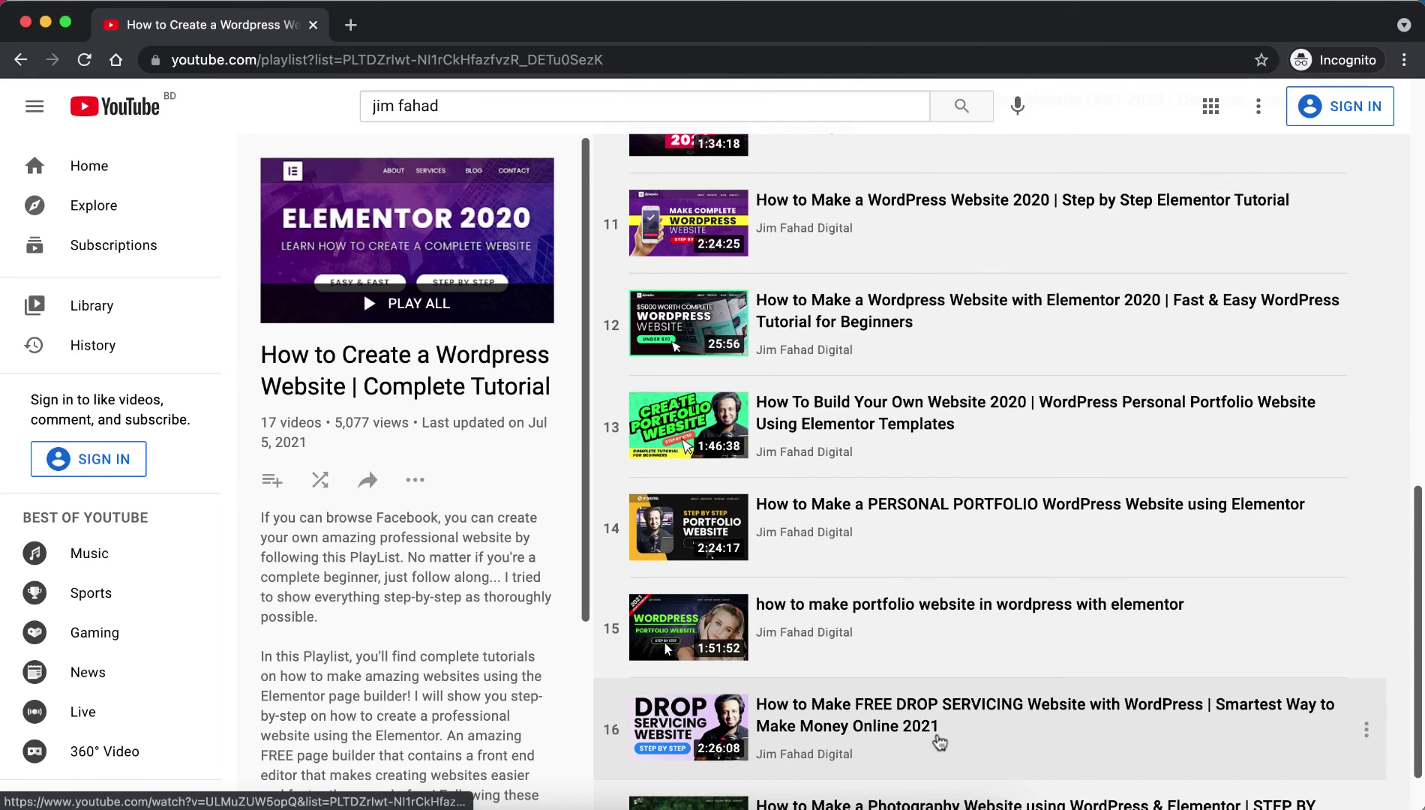
scroll(934, 741, down, 1)
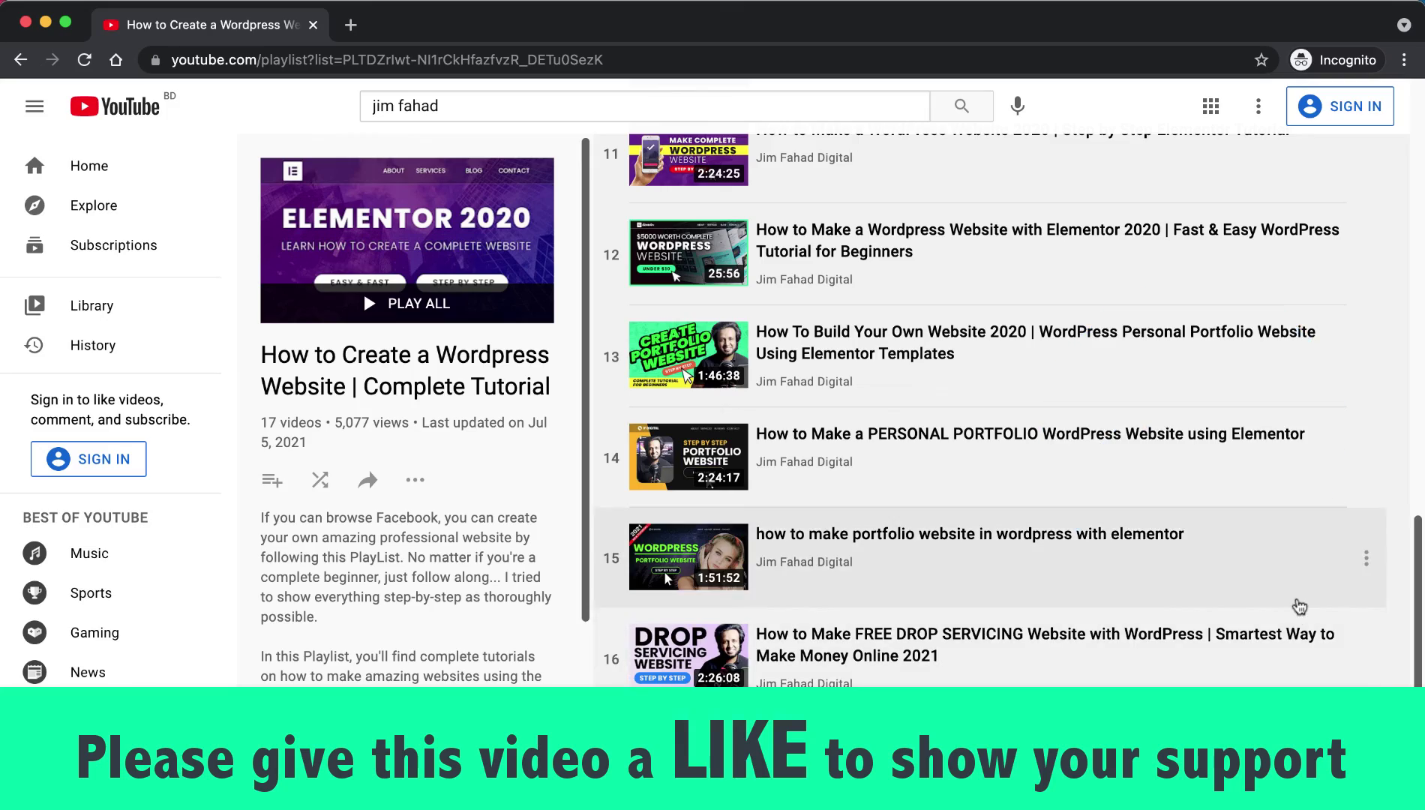
scroll(1299, 605, up, 10)
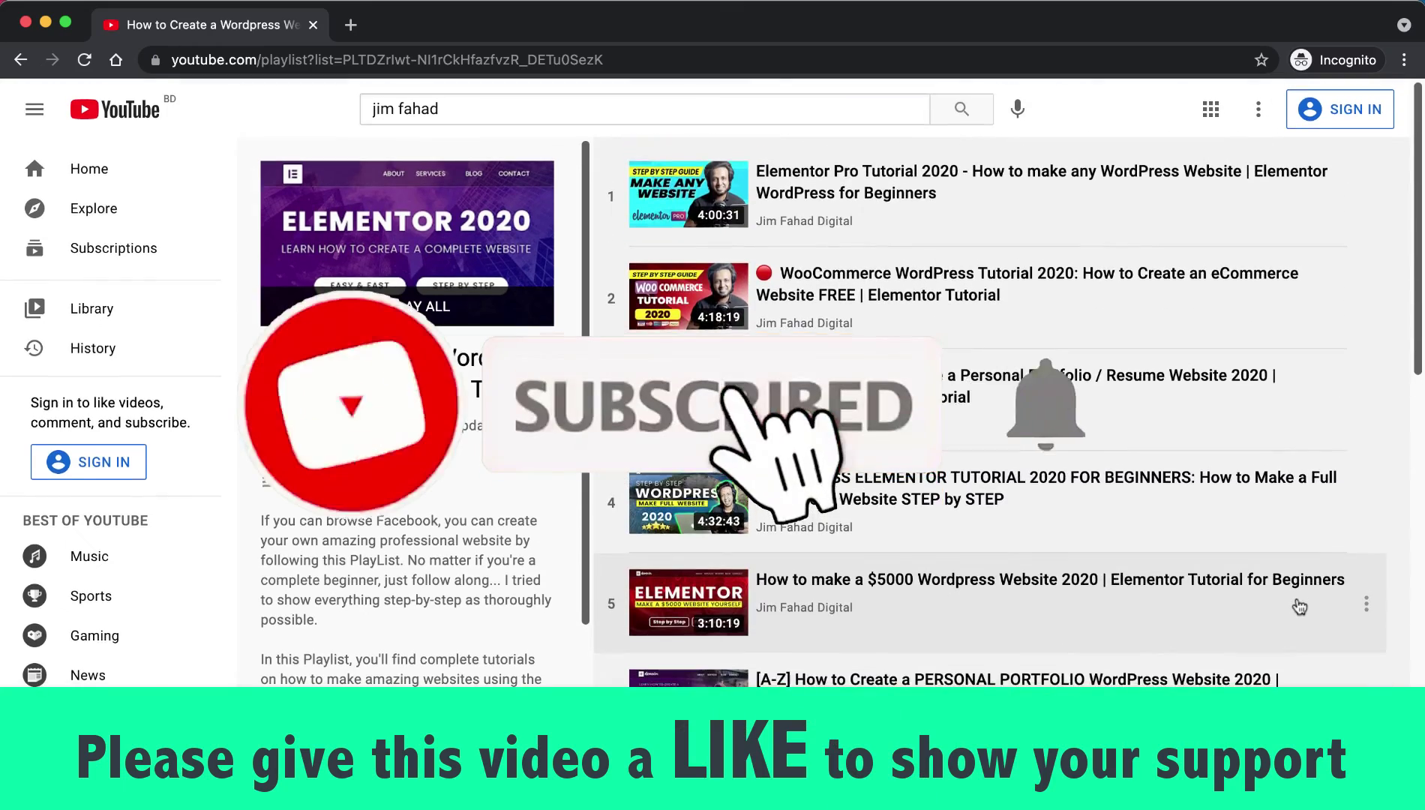
scroll(1299, 606, down, 5)
scroll(1299, 606, down, 6)
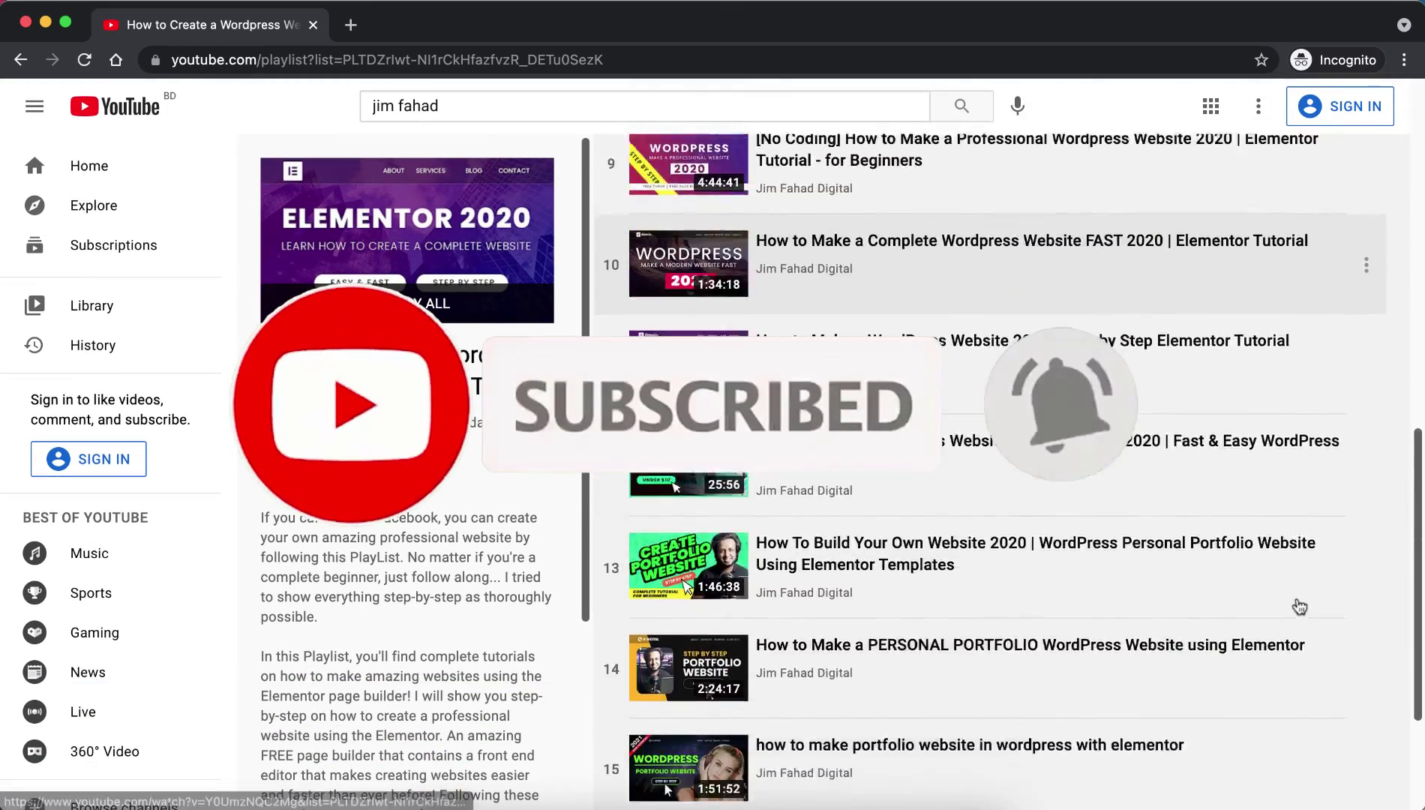
scroll(1299, 606, up, 10)
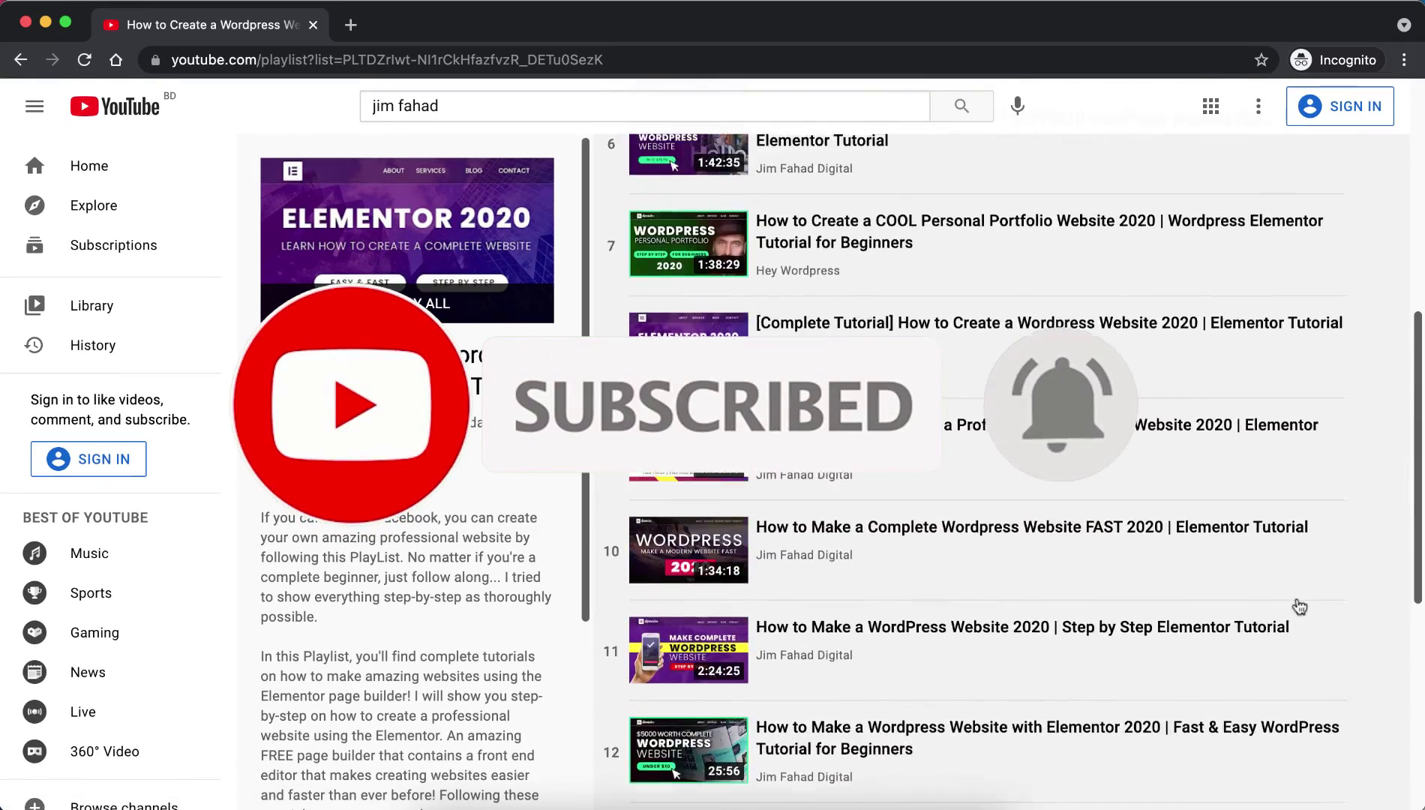
scroll(1300, 606, down, 9)
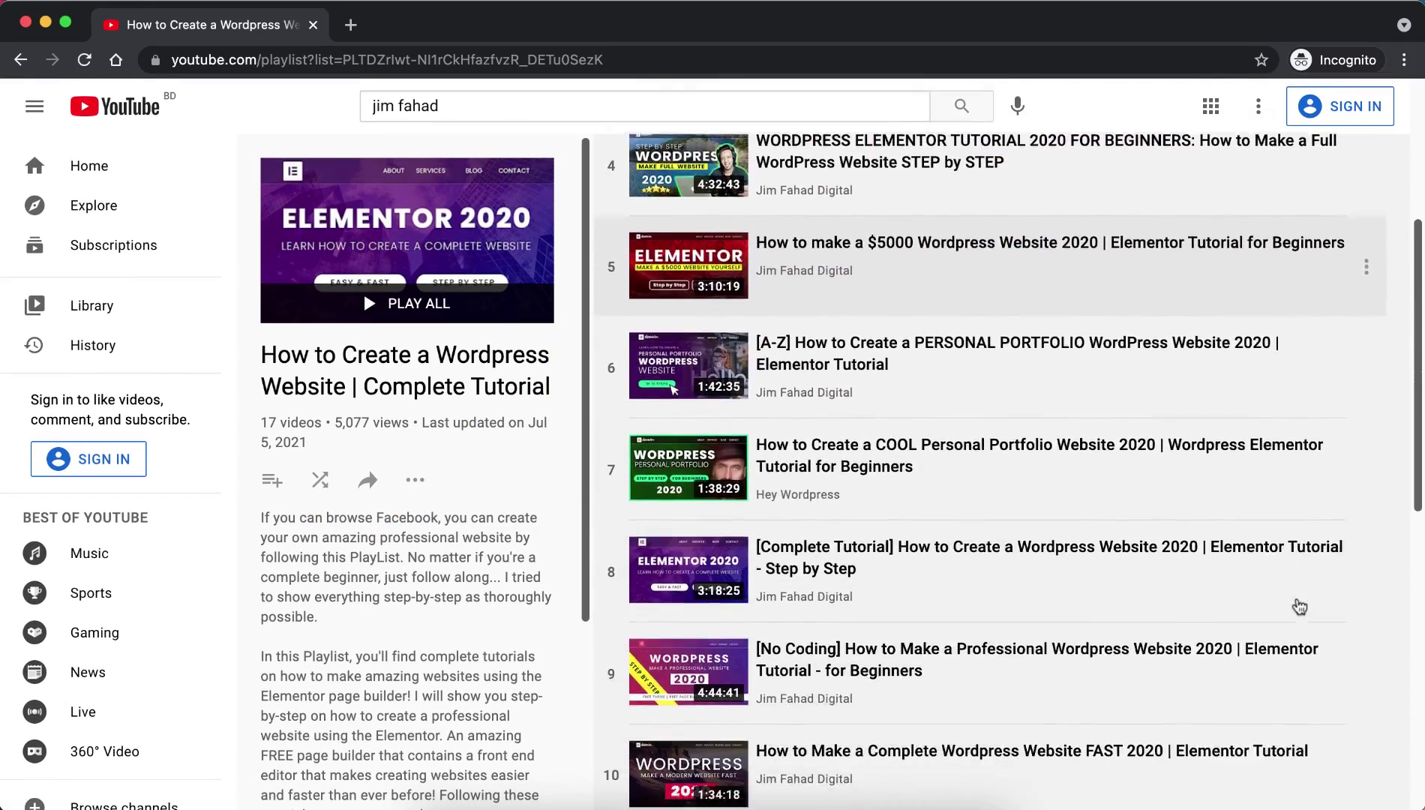
scroll(1300, 606, down, 2)
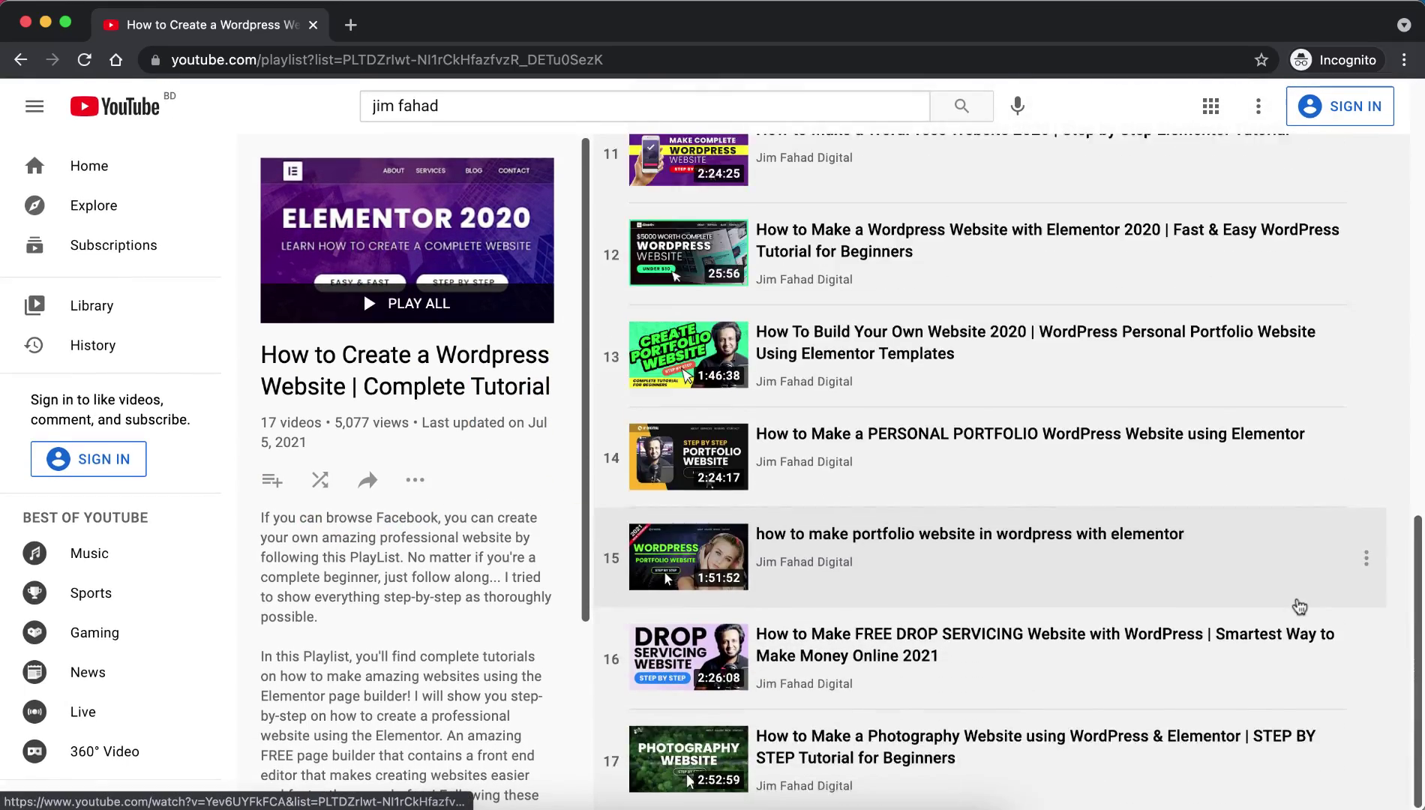